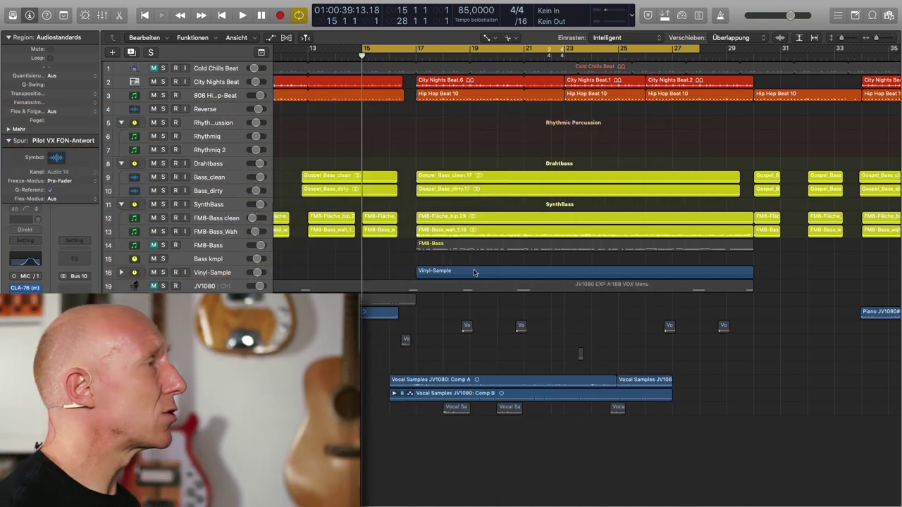
Step: Play the arrangement from bar 15 and show the mixer below the tracks
{"action": "key", "text": "space"}
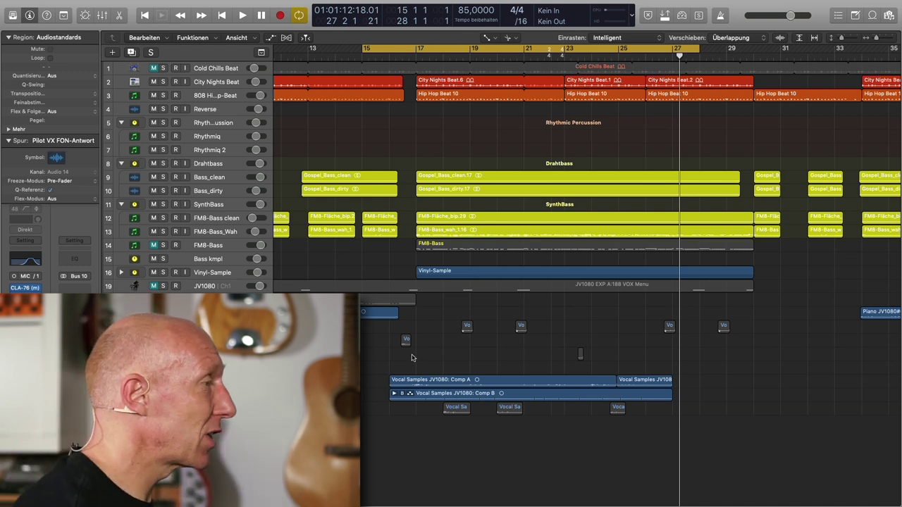
{"action": "key", "text": "super+Down"}
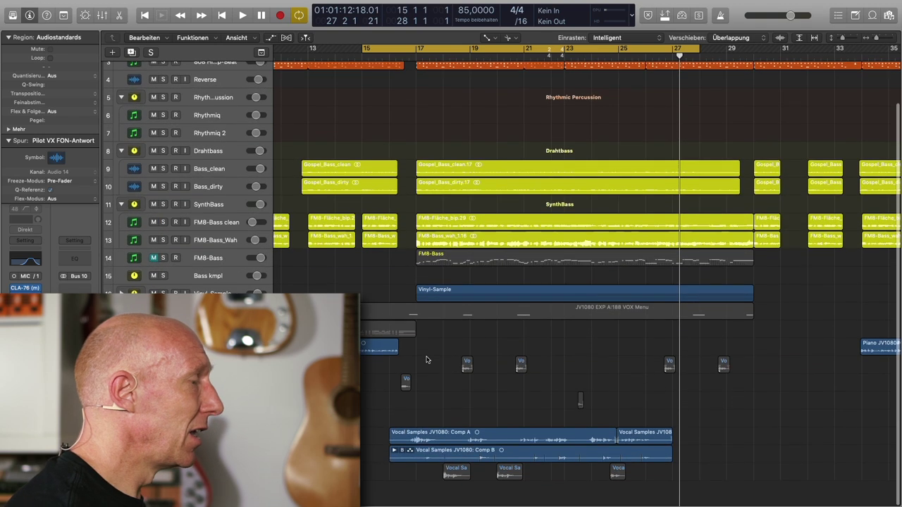
{"action": "key", "text": "x"}
{"action": "scroll", "coordinate": [480, 143], "scroll_direction": "down", "scroll_amount": 5}
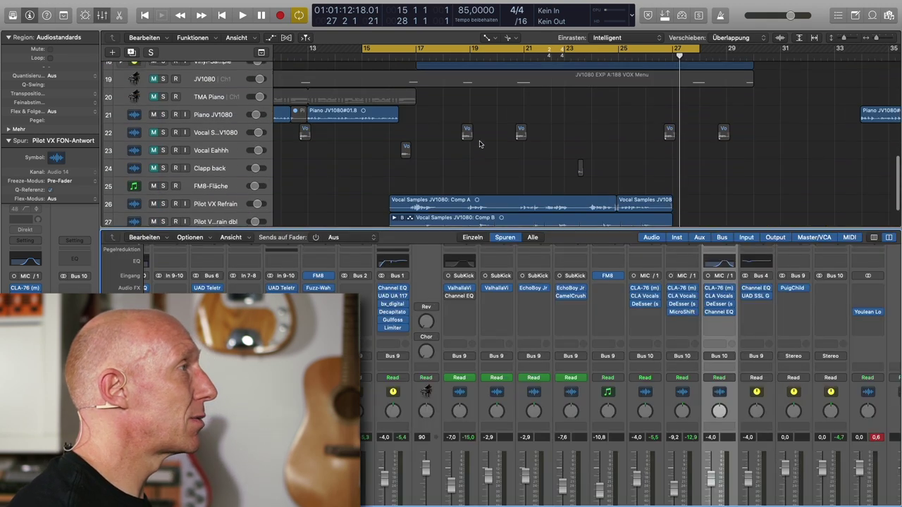
Step: Select the Pilot VX FON-Antwort track and play the vocal passage from about bar 16
{"action": "scroll", "coordinate": [479, 144], "scroll_direction": "down", "scroll_amount": 2}
{"action": "key", "text": "super+Right"}
{"action": "key", "text": "super+Right"}
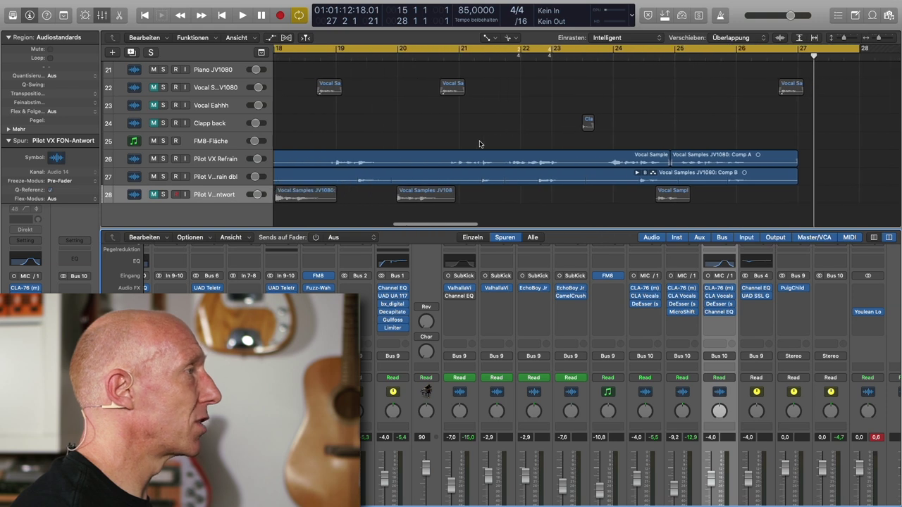
{"action": "key", "text": "super+Down"}
{"action": "scroll", "coordinate": [480, 144], "scroll_direction": "left", "scroll_amount": 3}
{"action": "scroll", "coordinate": [480, 144], "scroll_direction": "left", "scroll_amount": 1}
{"action": "left_click", "coordinate": [222, 198]}
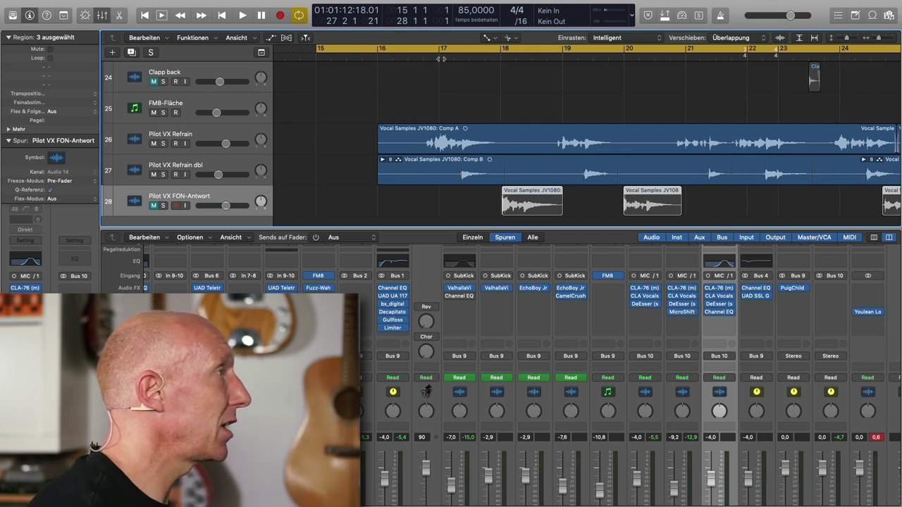
{"action": "double_click", "coordinate": [406, 58]}
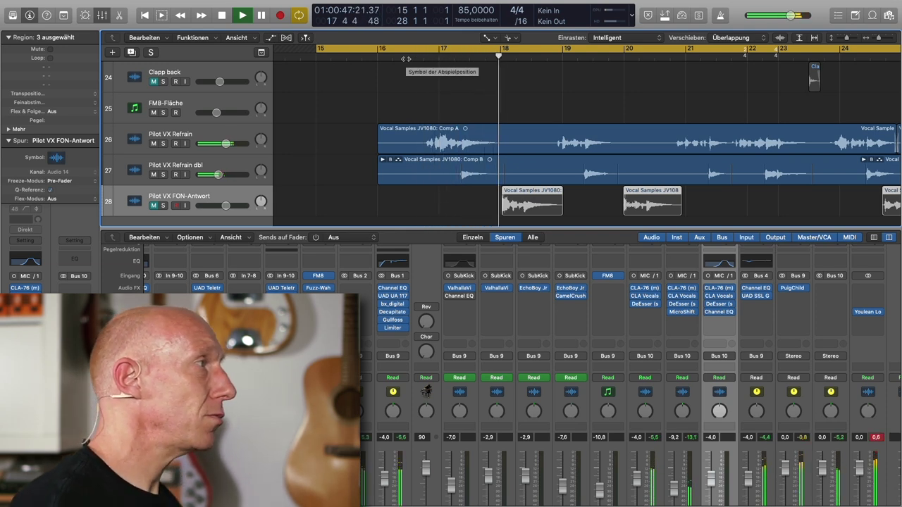
{"action": "key", "text": "space"}
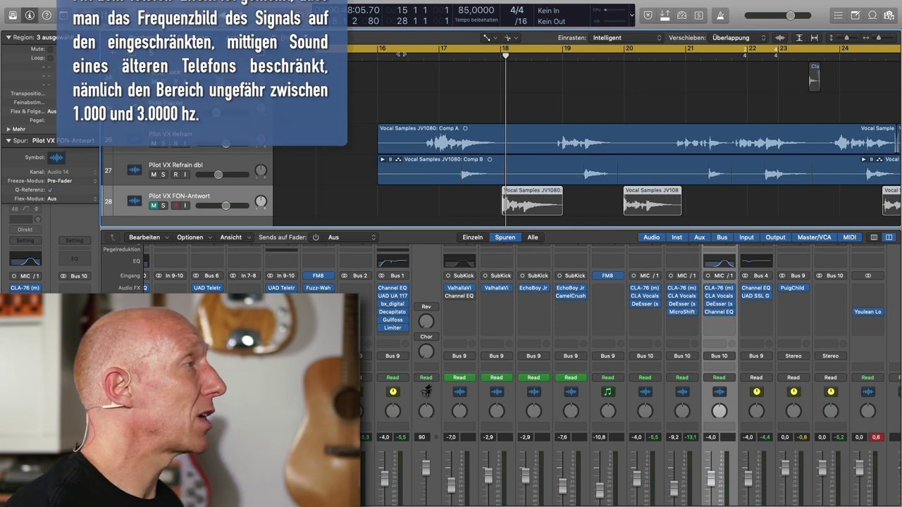
Step: Duplicate the Pilot VX Refrain track together with its channel settings and insert effects
{"action": "left_click", "coordinate": [634, 141]}
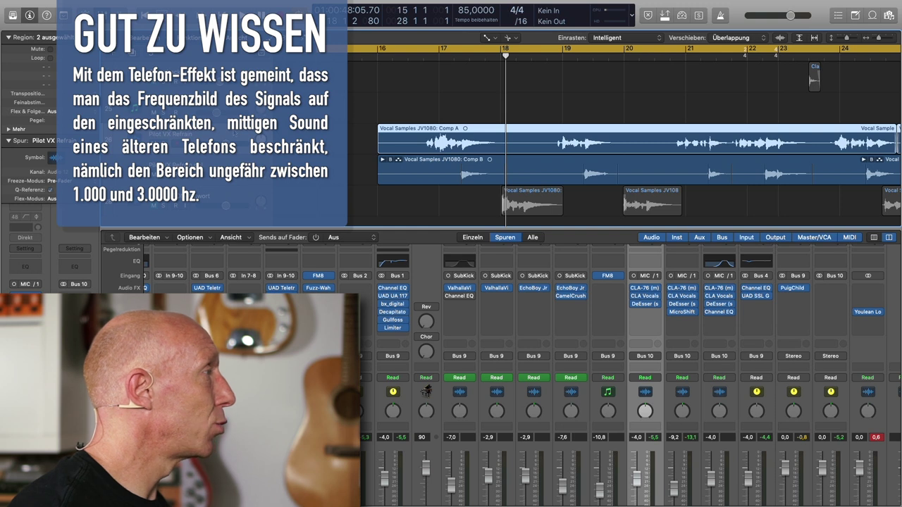
{"action": "right_click", "coordinate": [232, 133]}
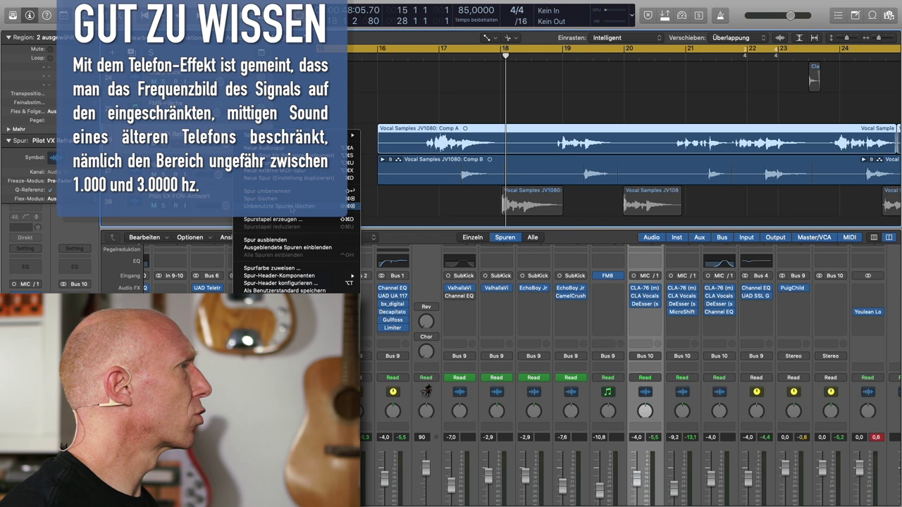
{"action": "key", "text": "Escape"}
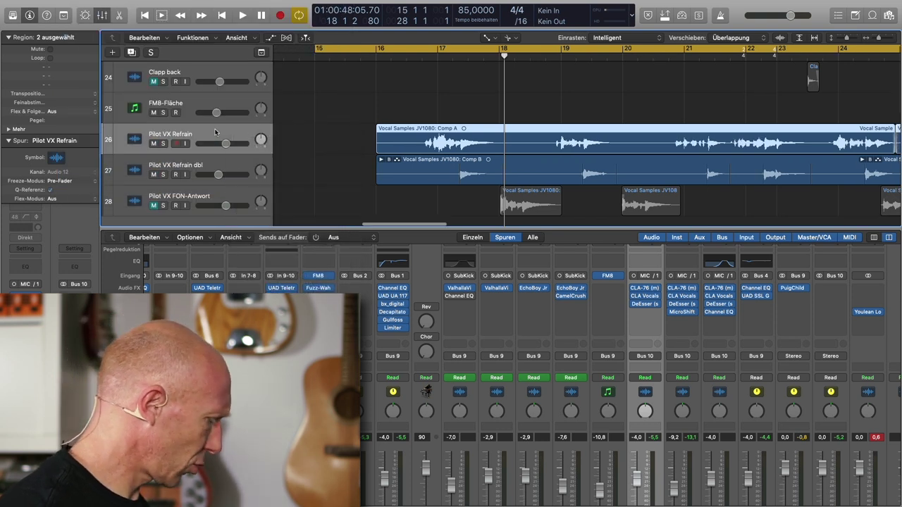
{"action": "key", "text": "super+d"}
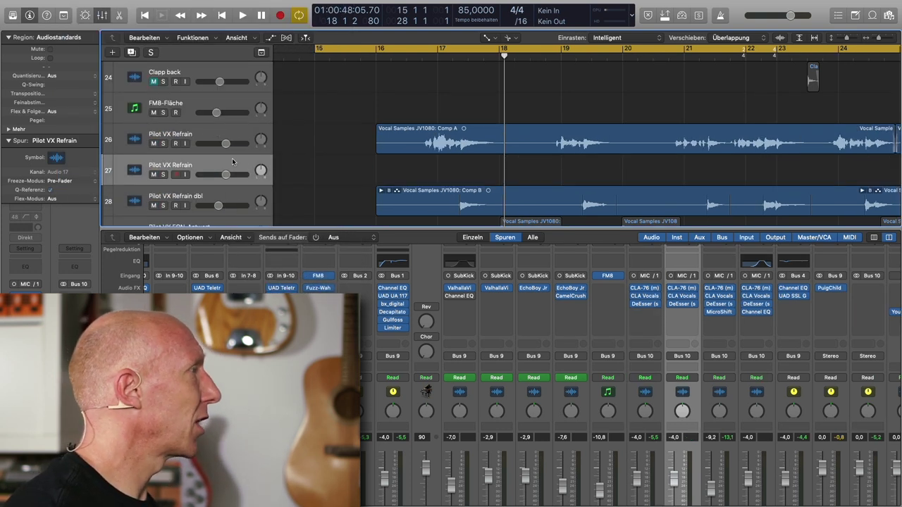
{"action": "scroll", "coordinate": [637, 304], "scroll_direction": "down", "scroll_amount": 5}
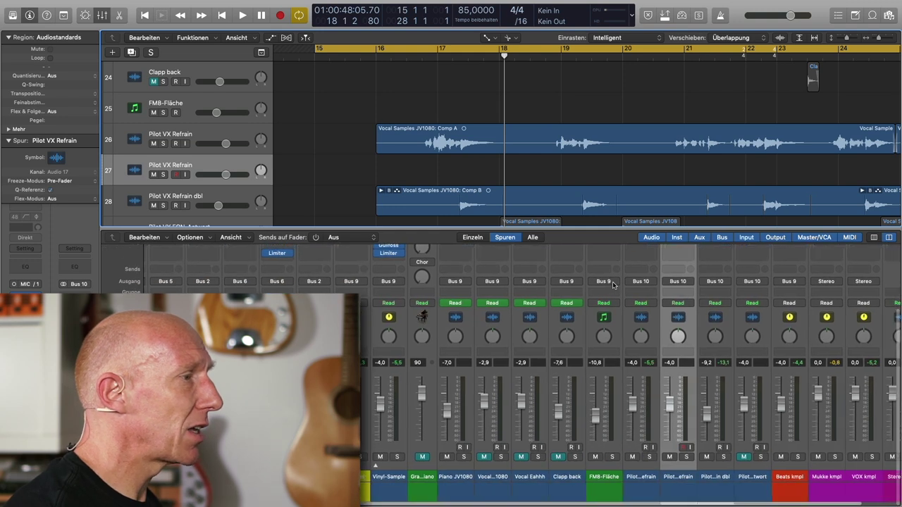
{"action": "scroll", "coordinate": [636, 304], "scroll_direction": "up", "scroll_amount": 4}
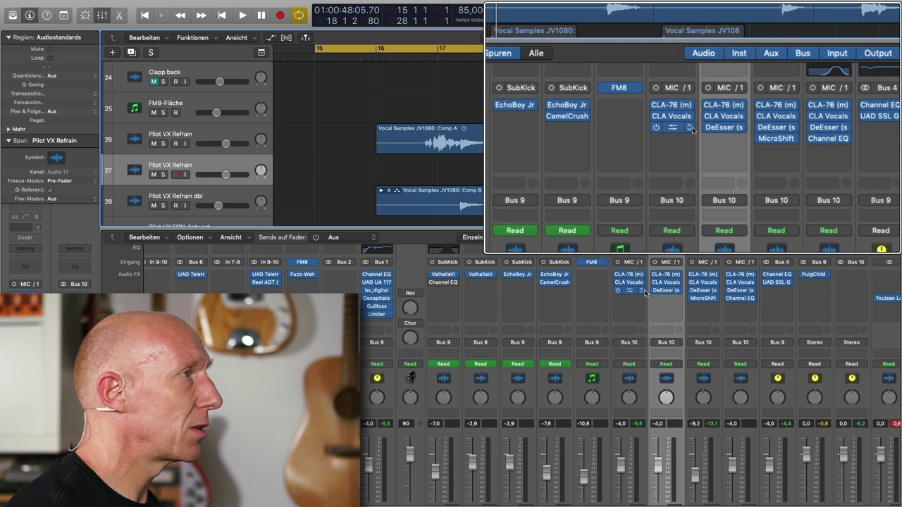
{"action": "mouse_move", "coordinate": [640, 293]}
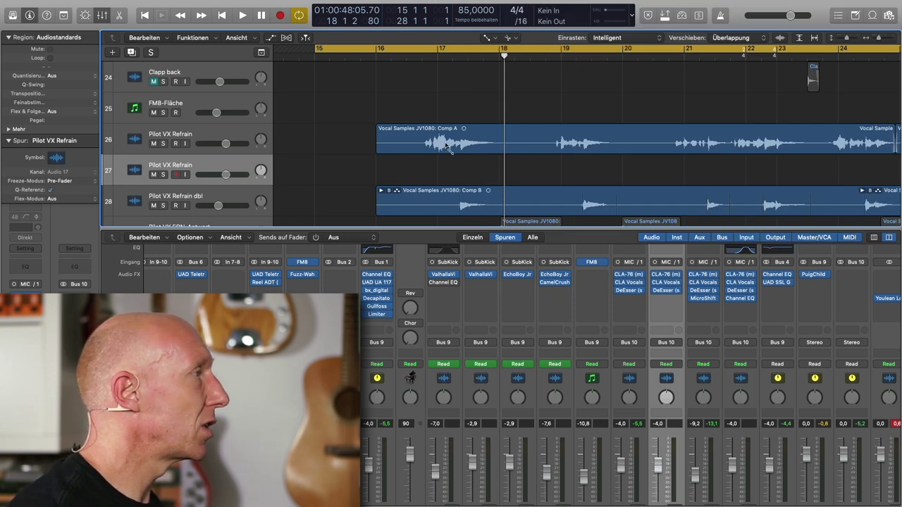
Step: Copy the first Comp A vocal region onto the duplicated track, starting at bar 17, and play the passage
{"action": "left_click_drag", "start_coordinate": [444, 141], "coordinate": [442, 163]}
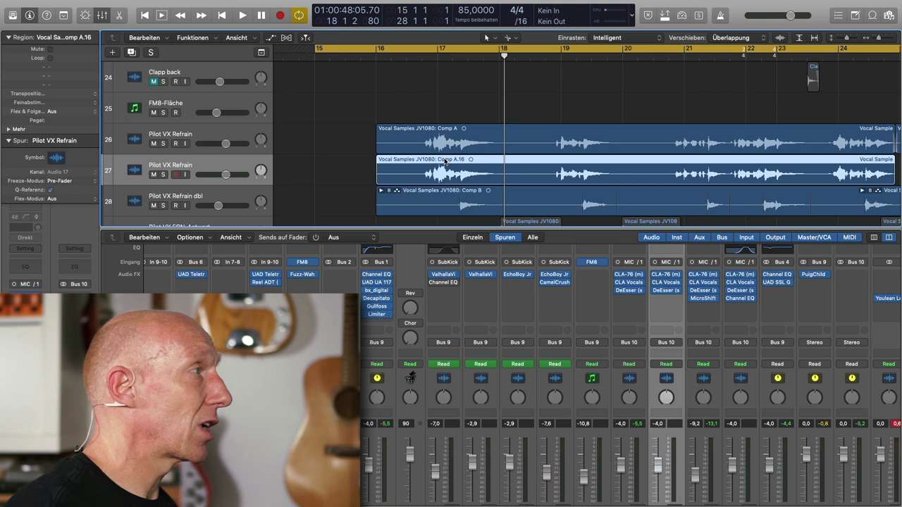
{"action": "left_click_drag", "start_coordinate": [409, 169], "coordinate": [469, 172]}
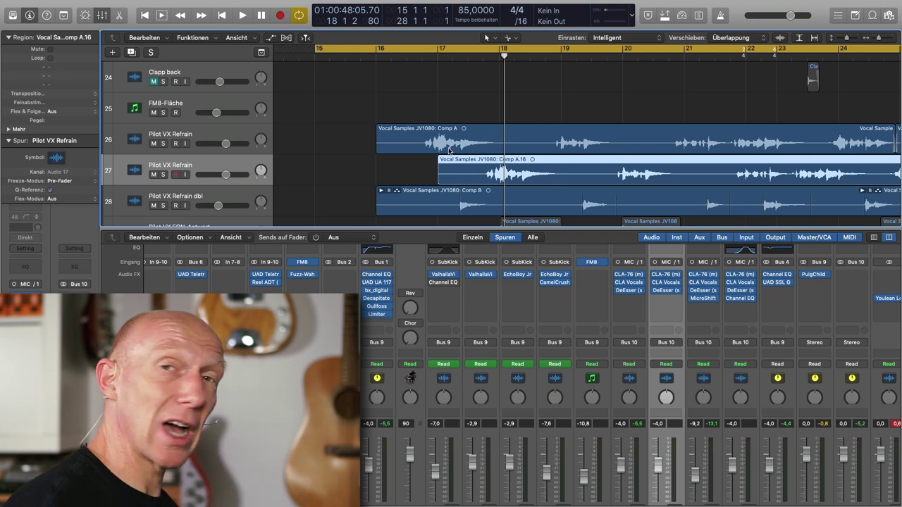
{"action": "left_click", "coordinate": [417, 64]}
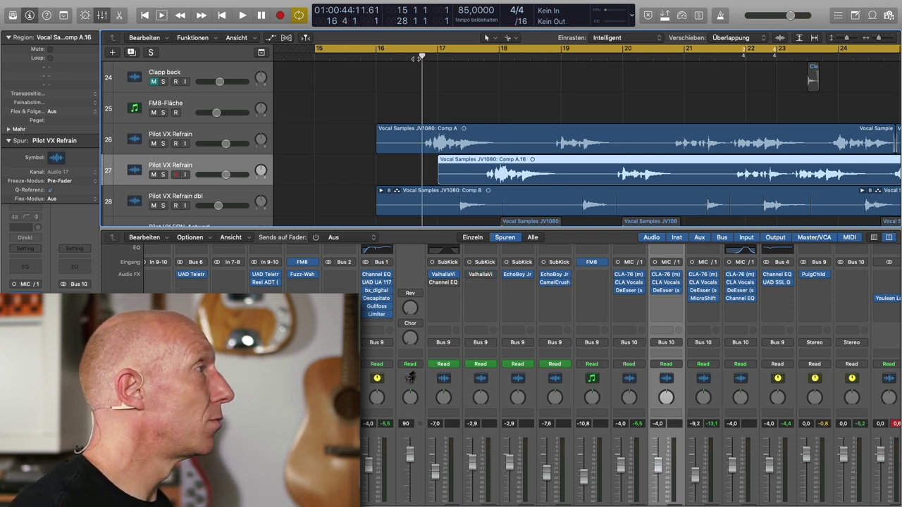
{"action": "key", "text": "space"}
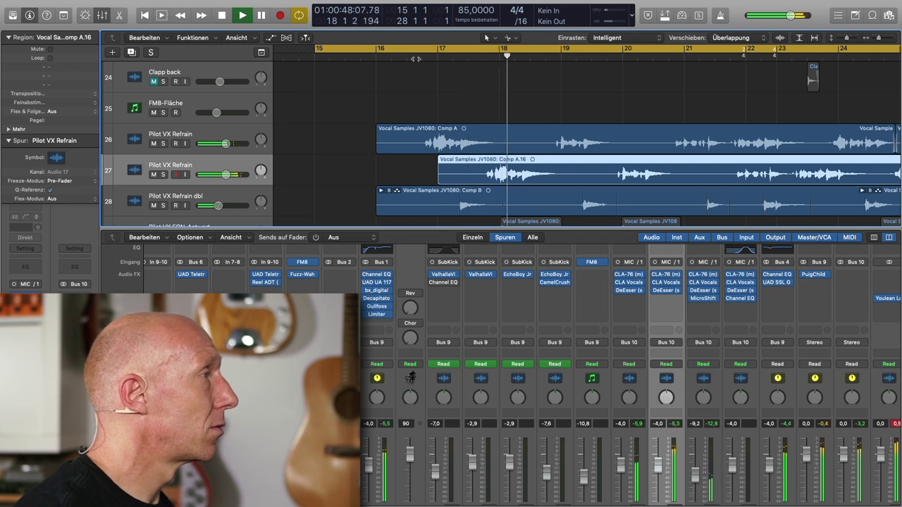
{"action": "key", "text": "space"}
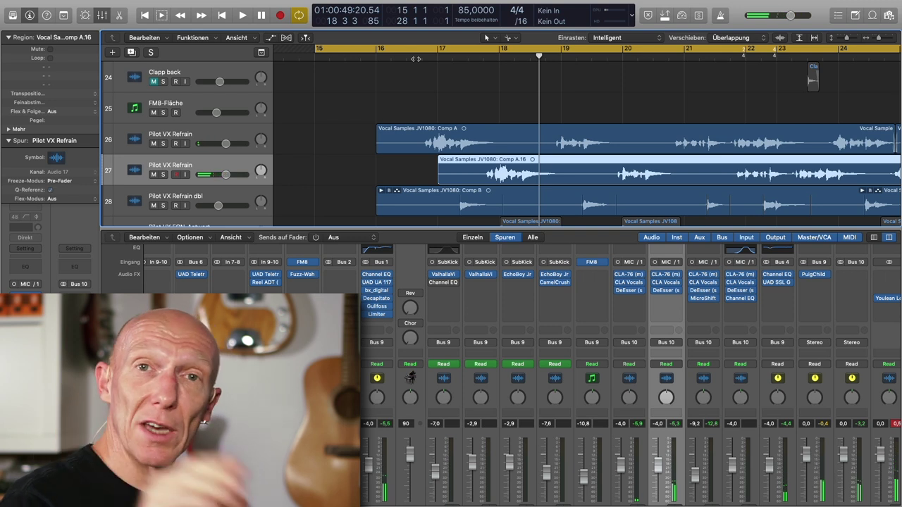
Step: Trim the copied region's start to shortly after bar 18, checking the cut by playback
{"action": "key", "text": "super+Down"}
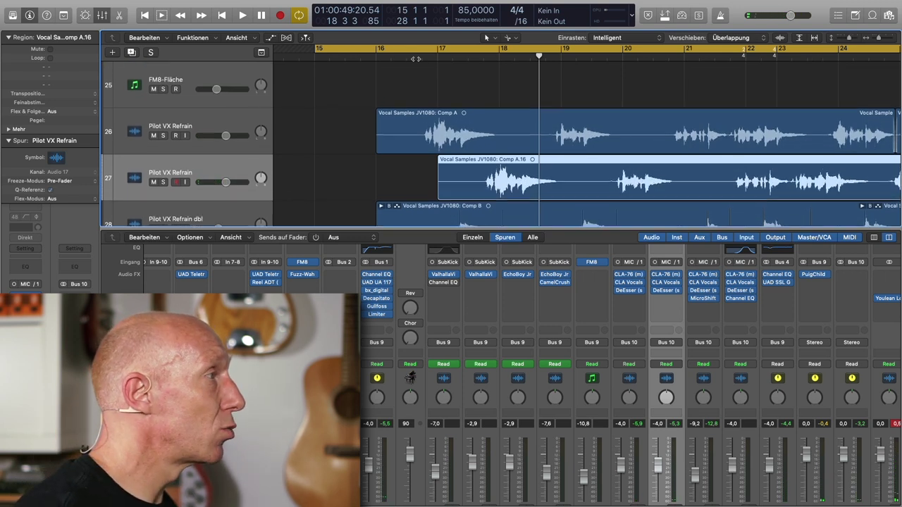
{"action": "key", "text": "super+Right"}
{"action": "left_click", "coordinate": [375, 184]}
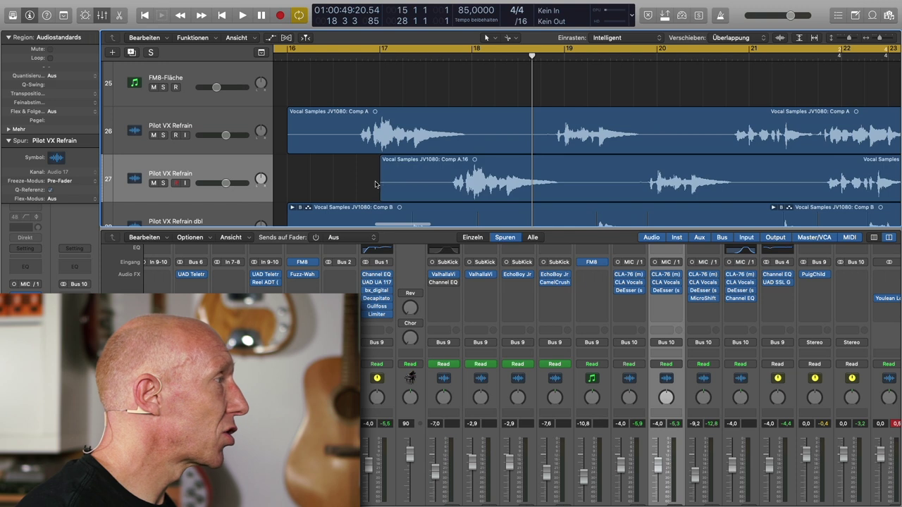
{"action": "left_click_drag", "start_coordinate": [382, 191], "coordinate": [496, 191]}
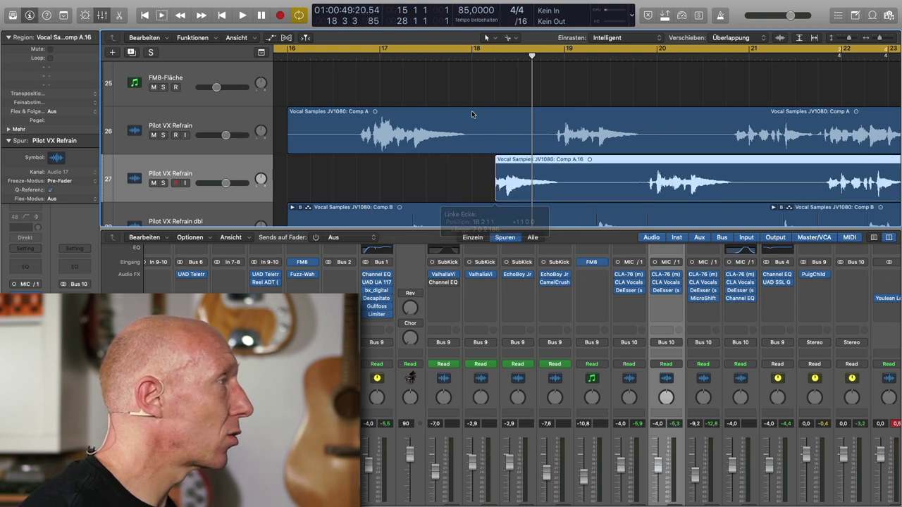
{"action": "left_click", "coordinate": [494, 56]}
{"action": "key", "text": "space"}
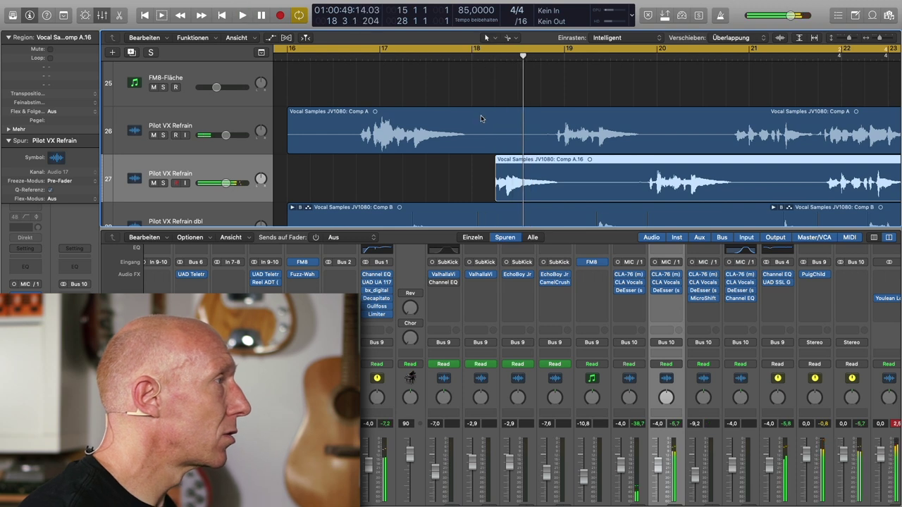
{"action": "left_click_drag", "start_coordinate": [498, 195], "coordinate": [487, 198]}
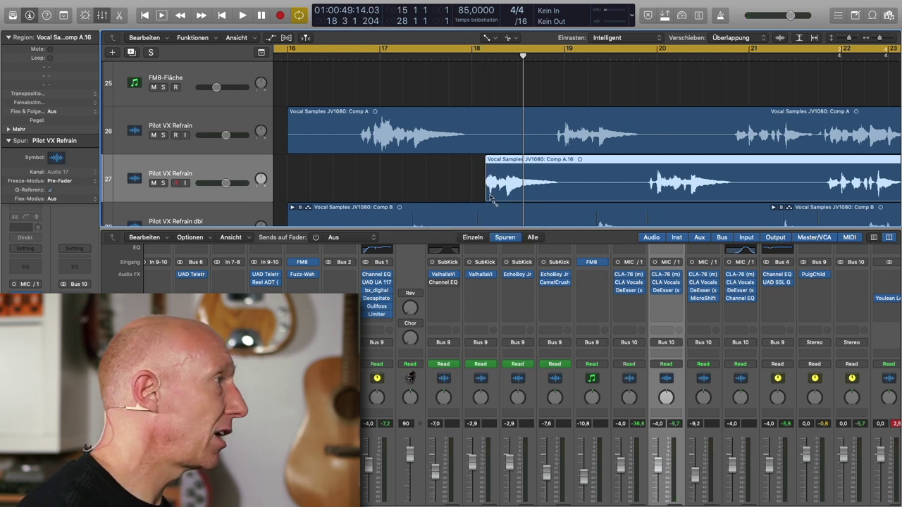
Step: Cut the copied region at bar 19 and trim the second part to start shortly before bar 20, playing the result
{"action": "left_click", "coordinate": [566, 189]}
{"action": "left_click_drag", "start_coordinate": [567, 189], "coordinate": [643, 191]}
{"action": "left_click", "coordinate": [391, 55]}
{"action": "key", "text": "space"}
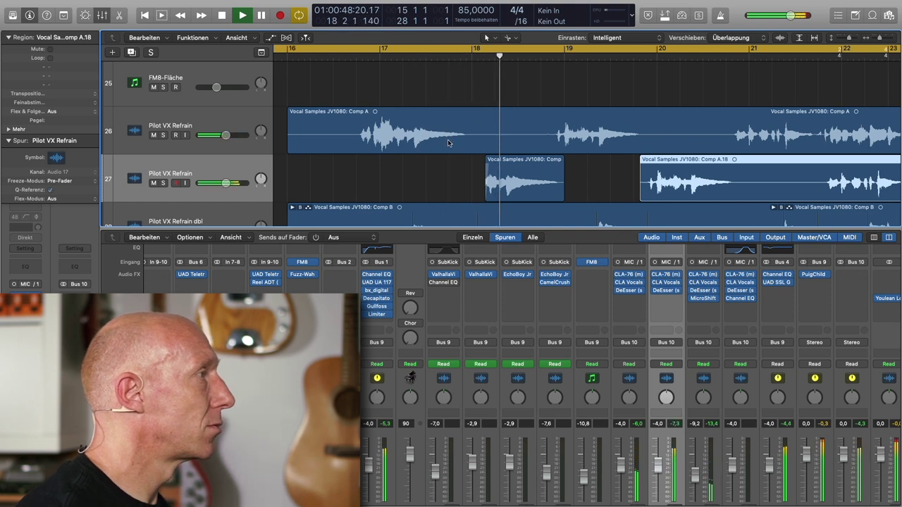
{"action": "key", "text": "space"}
Step: Extend the short echo region's start back to bar 18 and play it
{"action": "mouse_move", "coordinate": [486, 194]}
{"action": "left_mouse_down"}
{"action": "mouse_move", "coordinate": [469, 188]}
{"action": "mouse_move", "coordinate": [492, 185]}
{"action": "mouse_move", "coordinate": [474, 194]}
{"action": "left_mouse_up"}
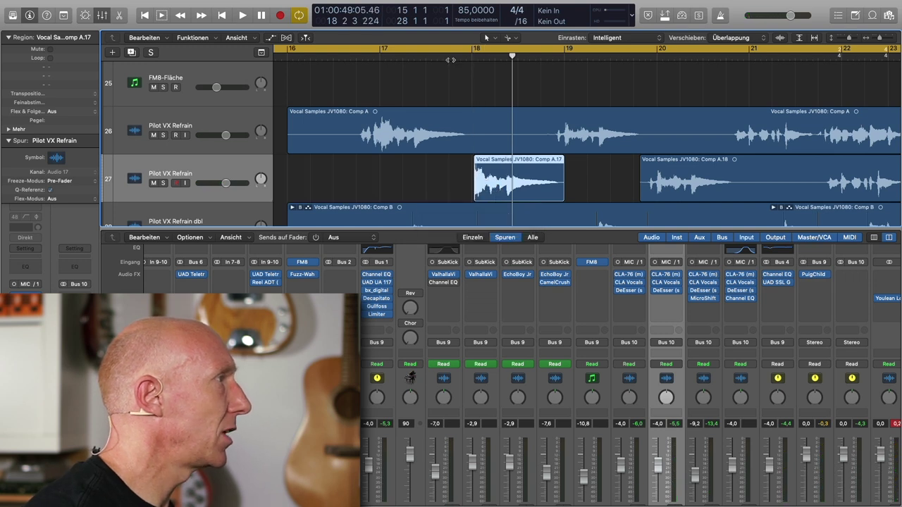
{"action": "key", "text": "space"}
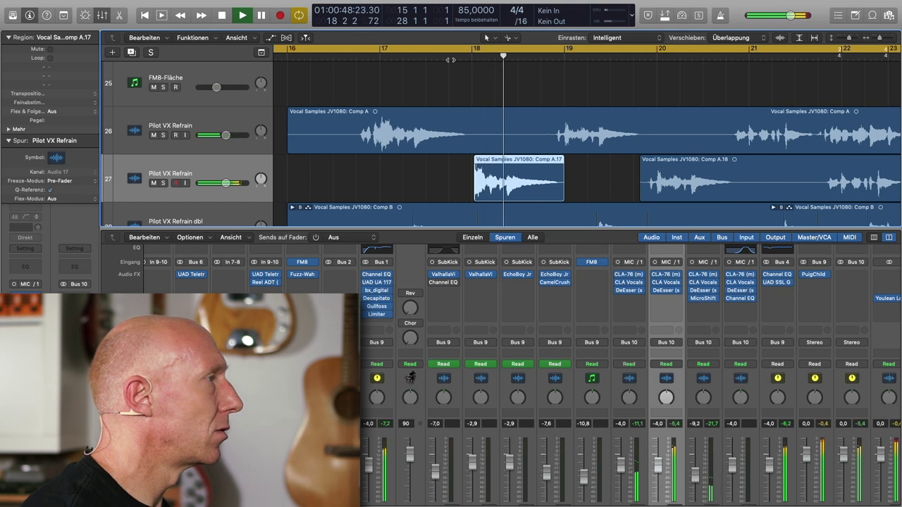
{"action": "key", "text": "space"}
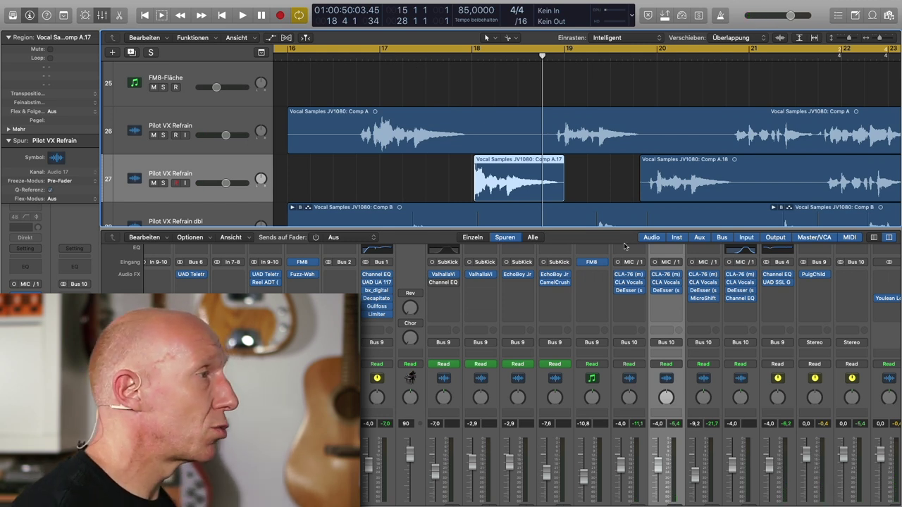
{"action": "left_click", "coordinate": [678, 305]}
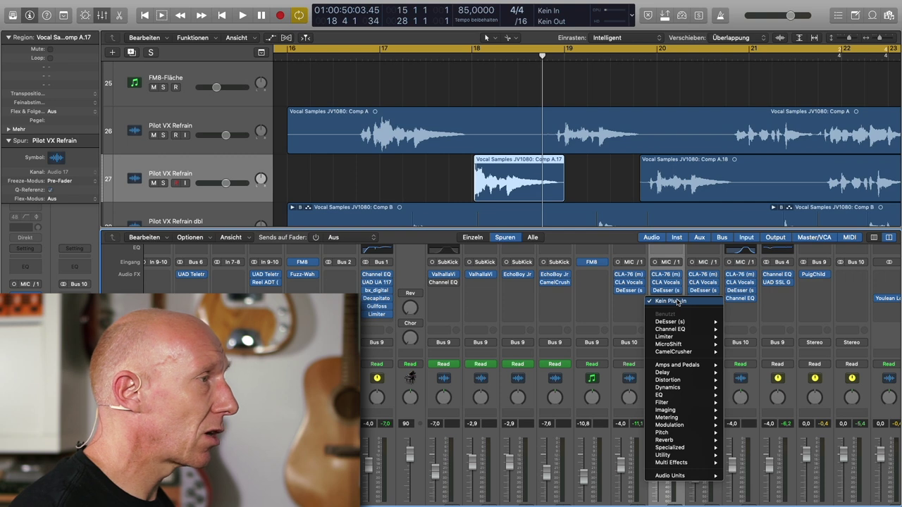
{"action": "mouse_move", "coordinate": [670, 344]}
{"action": "left_click", "coordinate": [733, 328]}
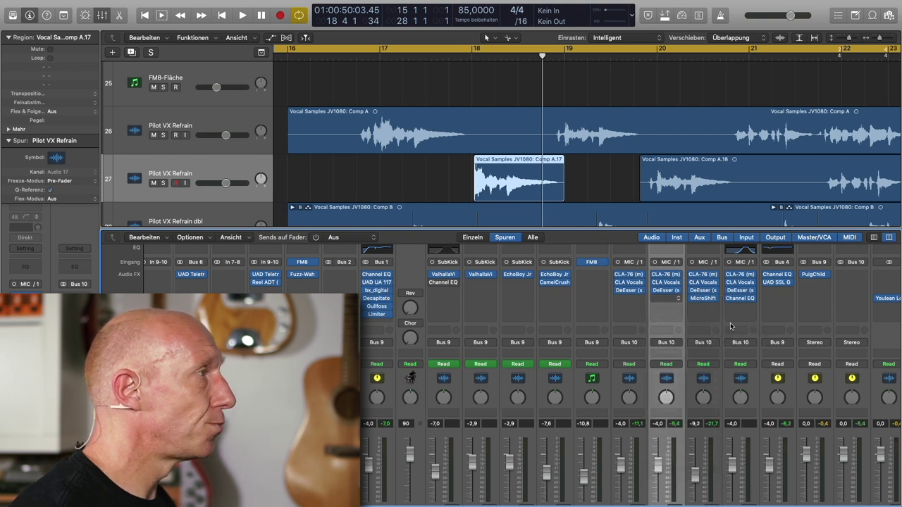
Step: Add a Channel EQ to the duplicated Pilot VX Refrain track with a low cut at 1620 Hz and a high cut at 5000 Hz
{"action": "left_click", "coordinate": [666, 249]}
{"action": "left_click_drag", "start_coordinate": [372, 31], "coordinate": [624, 76]}
{"action": "left_click", "coordinate": [295, 107]}
{"action": "mouse_move", "coordinate": [295, 277]}
{"action": "left_mouse_down"}
{"action": "mouse_move", "coordinate": [295, 239]}
{"action": "mouse_move", "coordinate": [295, 248]}
{"action": "left_mouse_up"}
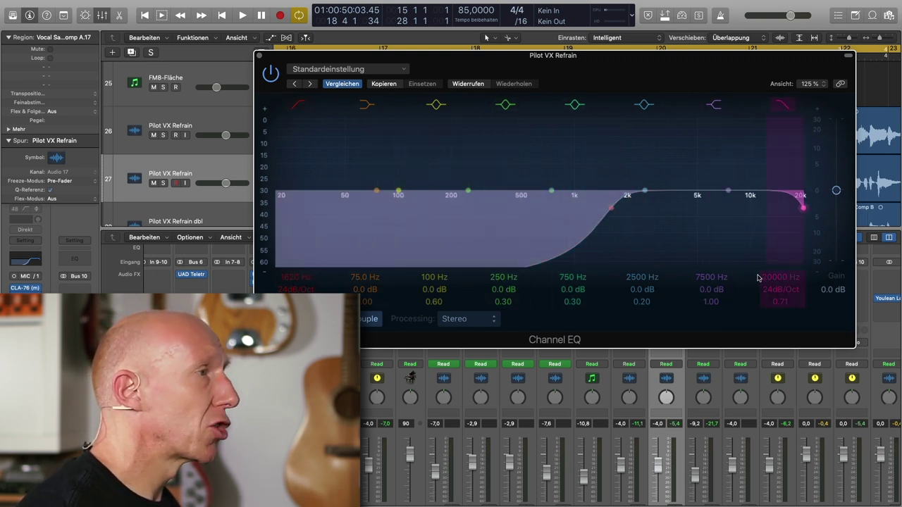
{"action": "left_click_drag", "start_coordinate": [776, 277], "coordinate": [776, 293]}
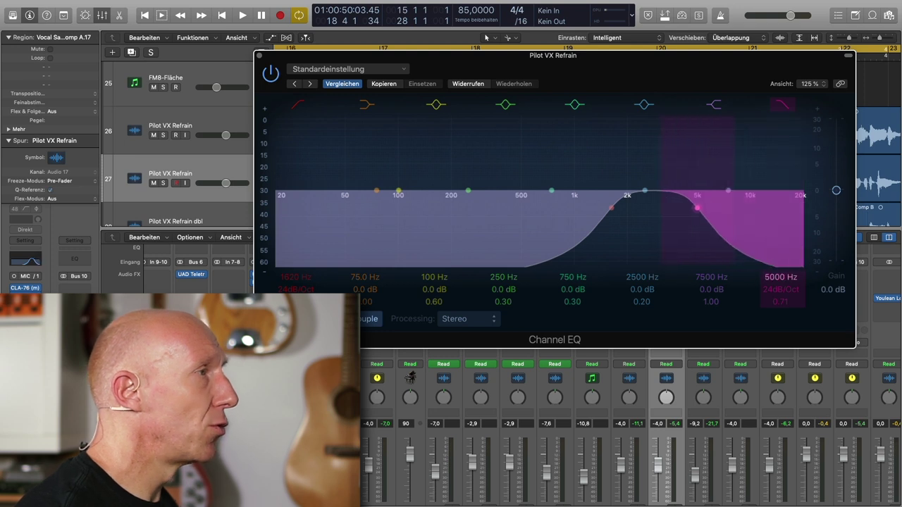
Step: Play the echo from about bar 17 and lower the Channel EQ's low cut to about 1 kHz
{"action": "left_click_drag", "start_coordinate": [643, 60], "coordinate": [642, 254]}
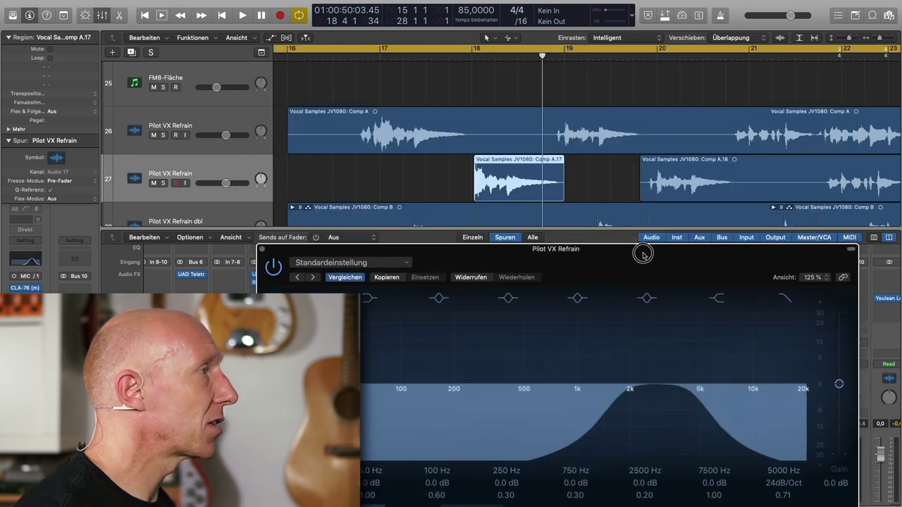
{"action": "left_click", "coordinate": [405, 58]}
{"action": "key", "text": "space"}
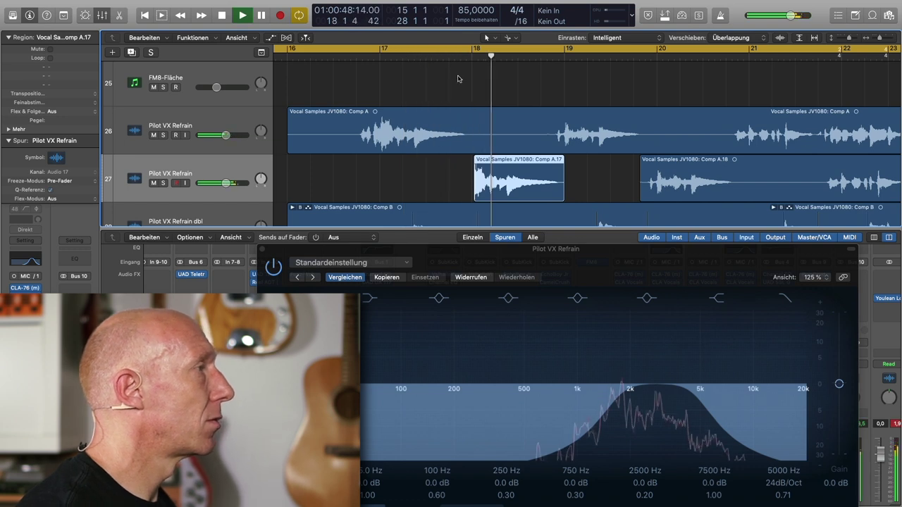
{"action": "left_click_drag", "start_coordinate": [613, 331], "coordinate": [575, 331]}
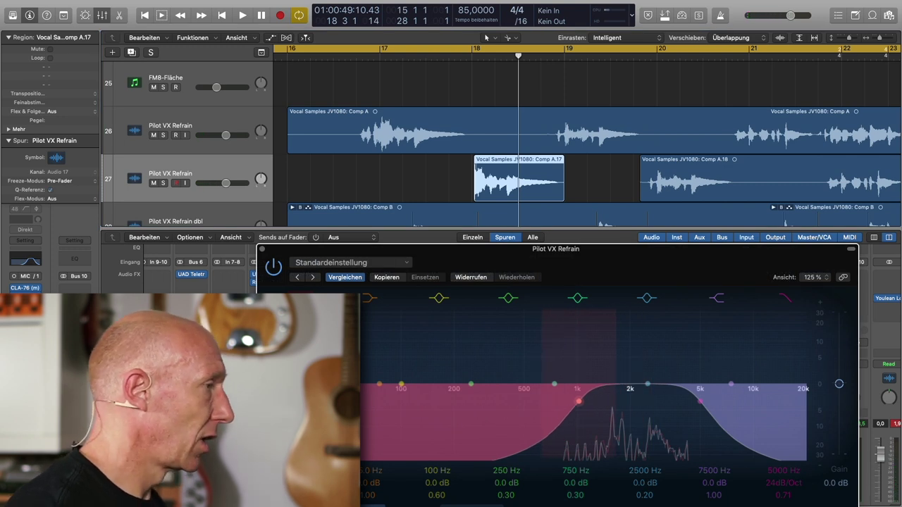
Step: Check the Channel EQ's cut values, play the filtered echo from about bar 17 and close the Channel EQ
{"action": "left_click_drag", "start_coordinate": [587, 267], "coordinate": [690, 215]}
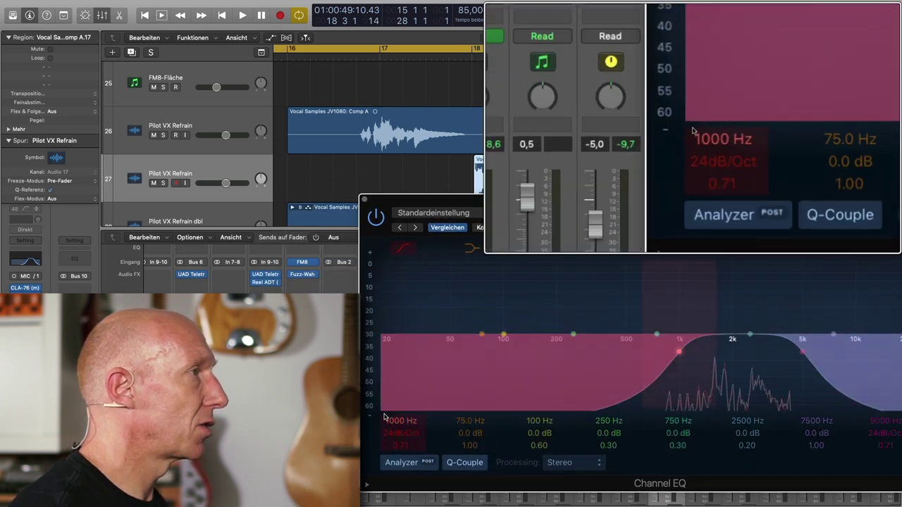
{"action": "left_click_drag", "start_coordinate": [720, 206], "coordinate": [630, 234]}
{"action": "left_click", "coordinate": [392, 57]}
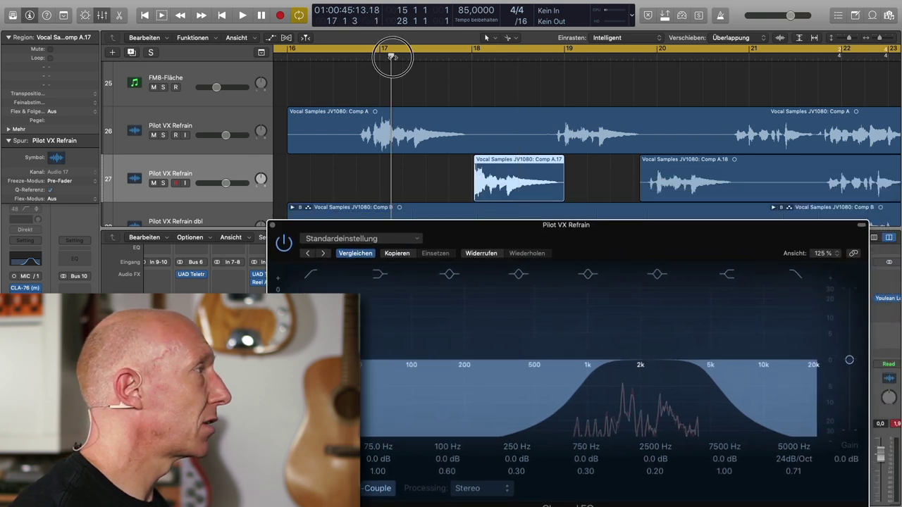
{"action": "key", "text": "space"}
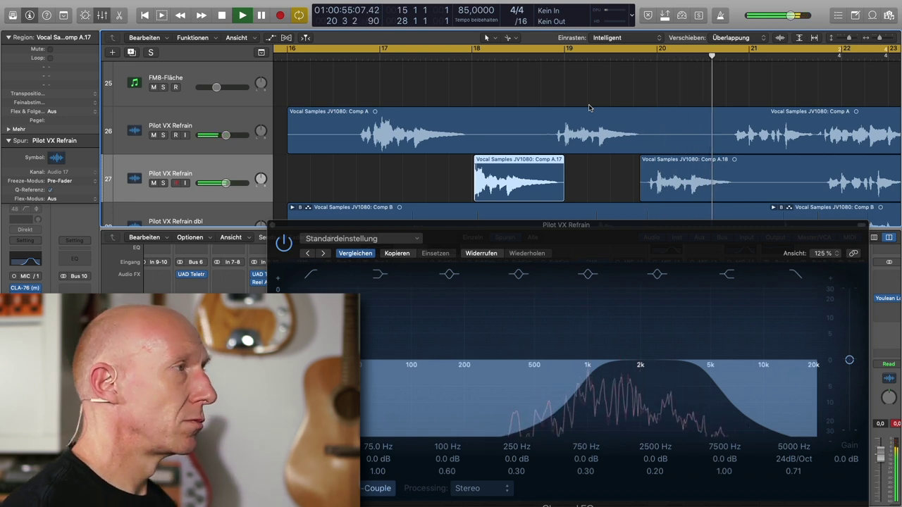
{"action": "key", "text": "space"}
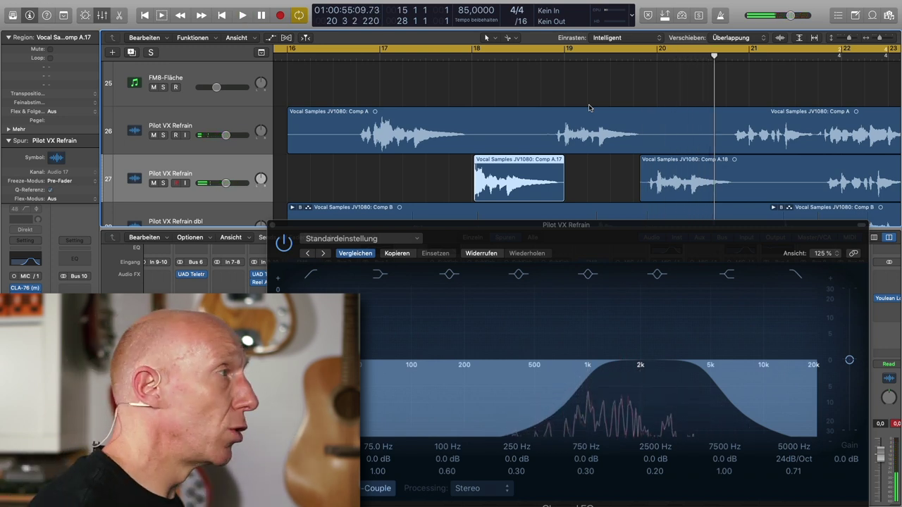
{"action": "left_click", "coordinate": [273, 226]}
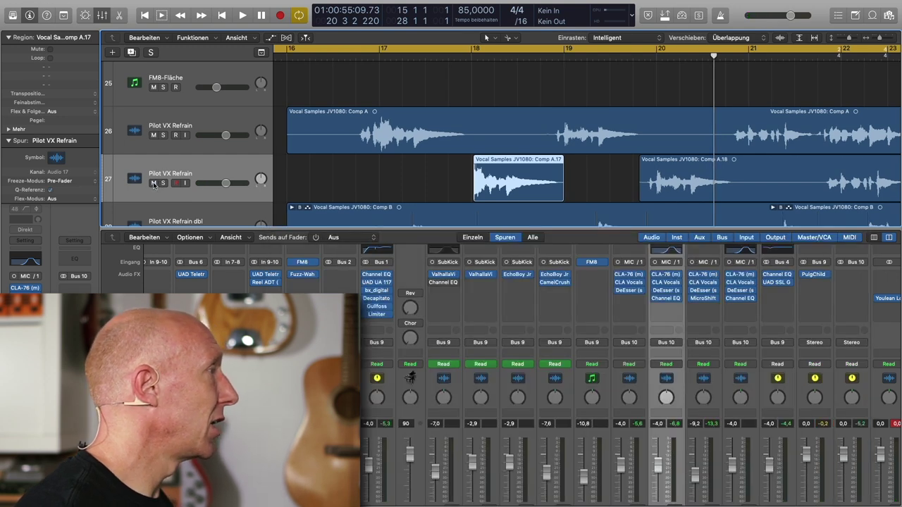
Step: Mute the edited Pilot VX Refrain duplicate and move the Pilot VX FON-Antwort track up to directly above it
{"action": "left_click", "coordinate": [153, 184]}
{"action": "scroll", "coordinate": [211, 155], "scroll_direction": "down", "scroll_amount": 2}
{"action": "left_click_drag", "start_coordinate": [248, 173], "coordinate": [250, 83]}
{"action": "scroll", "coordinate": [462, 101], "scroll_direction": "up", "scroll_amount": 2}
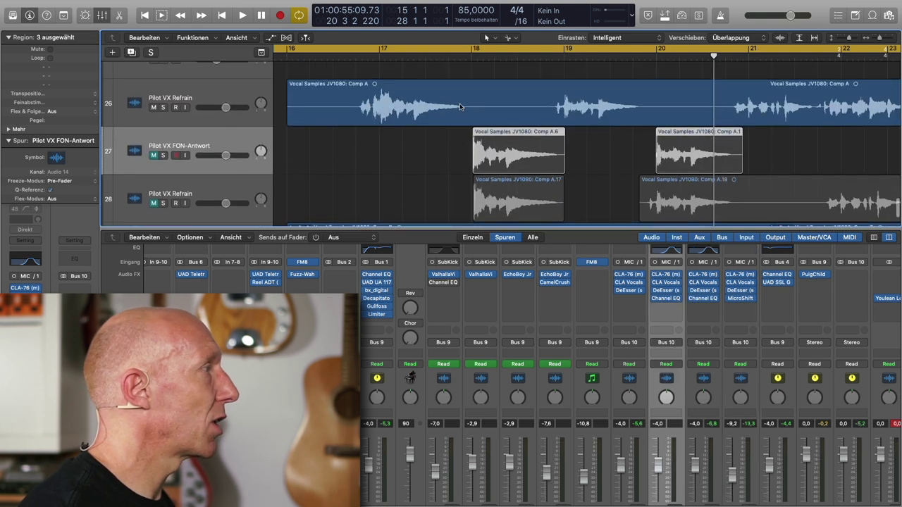
Step: Delete the duplicated Pilot VX Refrain track and unmute the Pilot VX FON-Antwort track
{"action": "left_click", "coordinate": [240, 195]}
{"action": "key", "text": "super+BackSpace"}
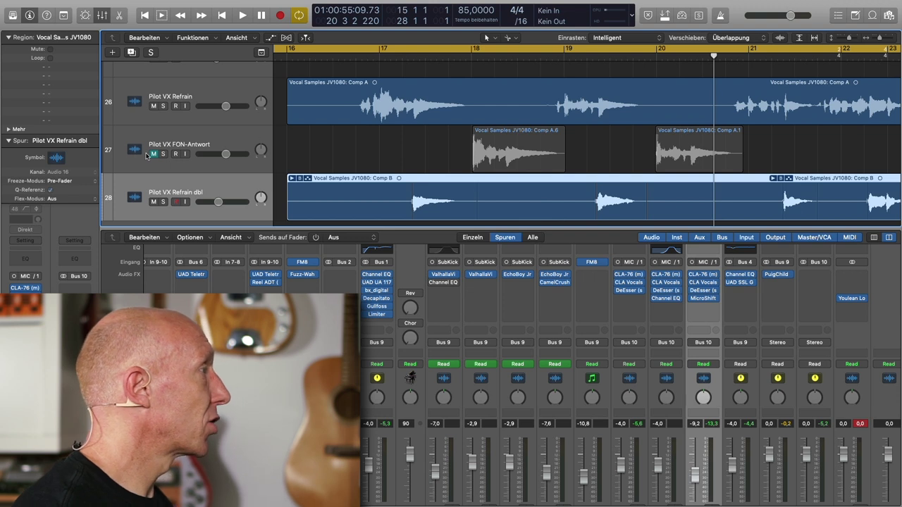
{"action": "left_click", "coordinate": [152, 155]}
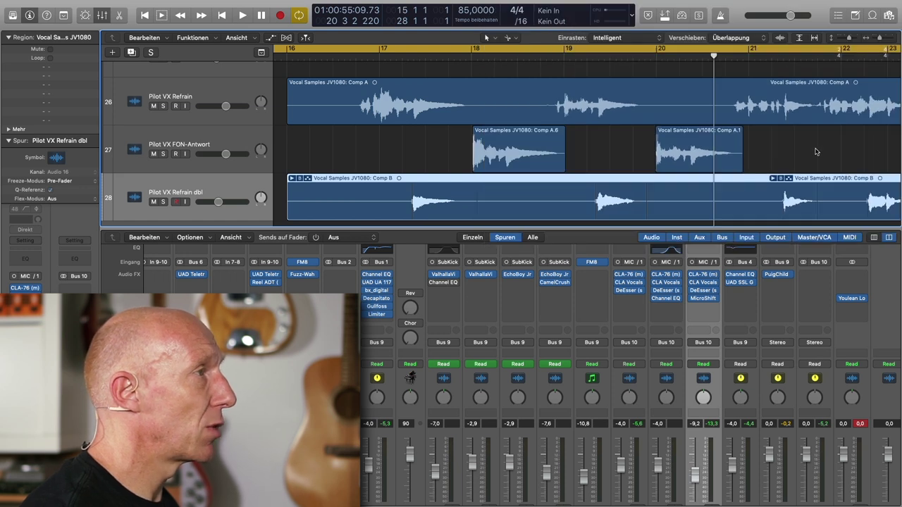
Step: Solo the Vocal Samples JV1080 track and play its first sample from shortly after bar 18
{"action": "scroll", "coordinate": [816, 152], "scroll_direction": "right", "scroll_amount": 5}
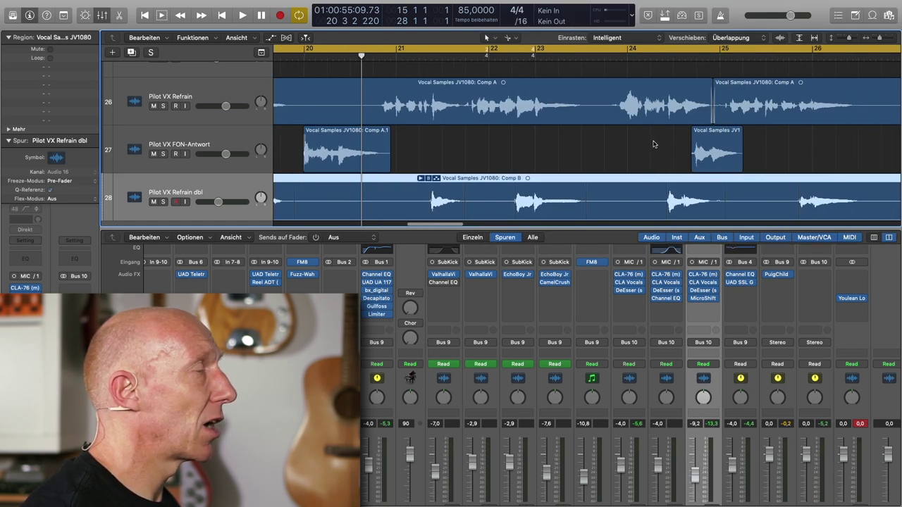
{"action": "scroll", "coordinate": [653, 144], "scroll_direction": "left", "scroll_amount": 2}
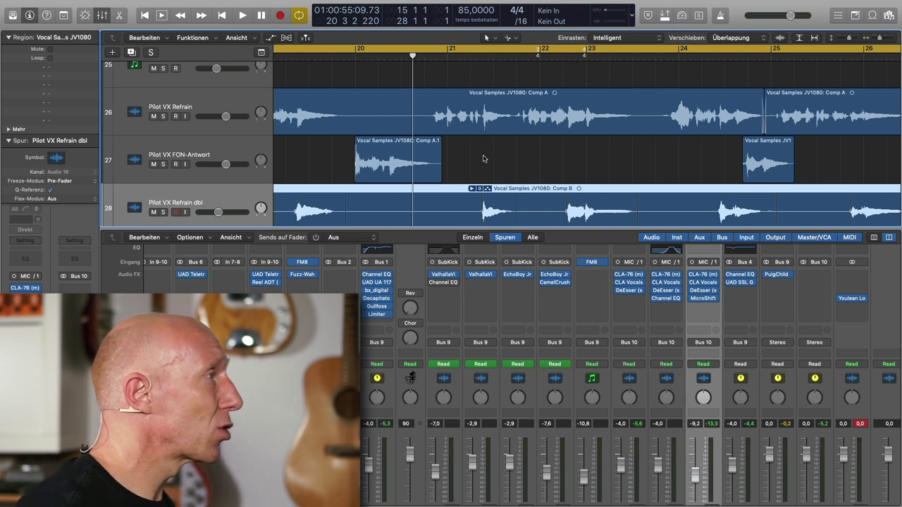
{"action": "scroll", "coordinate": [483, 159], "scroll_direction": "up", "scroll_amount": 3}
{"action": "scroll", "coordinate": [483, 156], "scroll_direction": "down", "scroll_amount": 3}
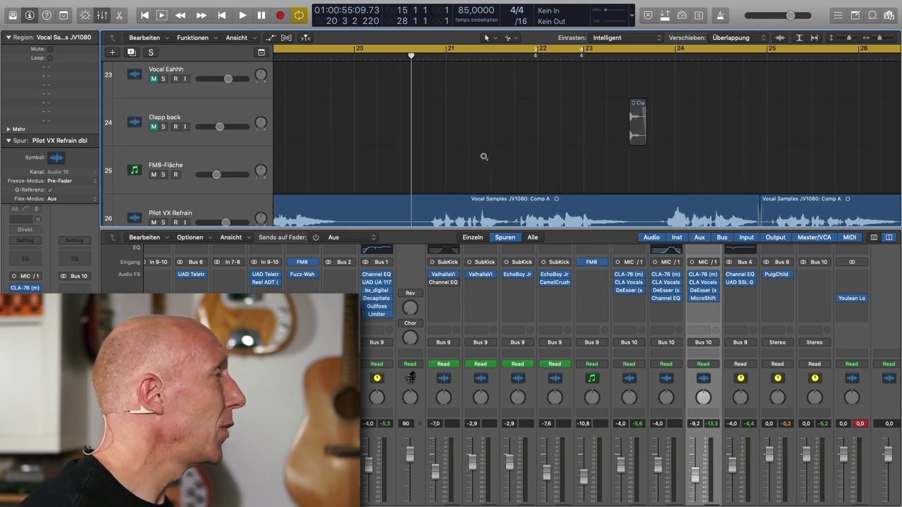
{"action": "scroll", "coordinate": [484, 157], "scroll_direction": "up", "scroll_amount": 2}
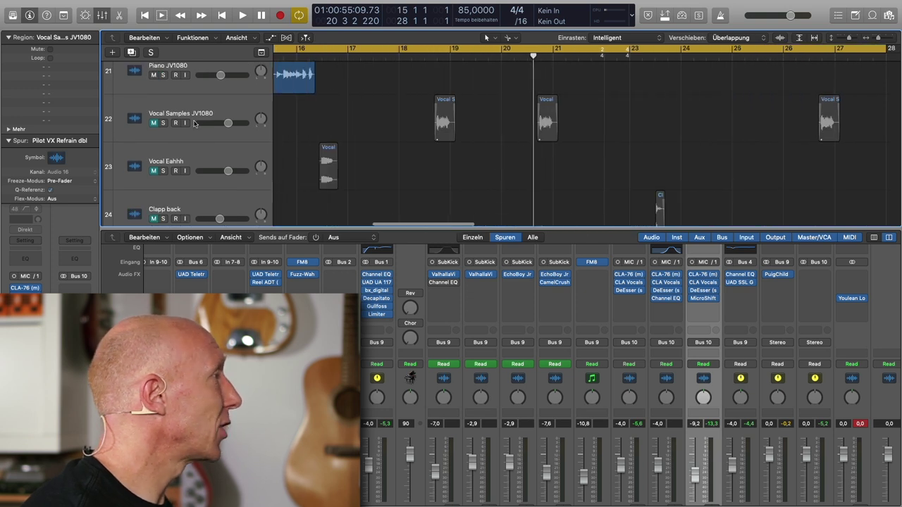
{"action": "left_click", "coordinate": [163, 123]}
{"action": "left_click", "coordinate": [416, 59]}
{"action": "key", "text": "space"}
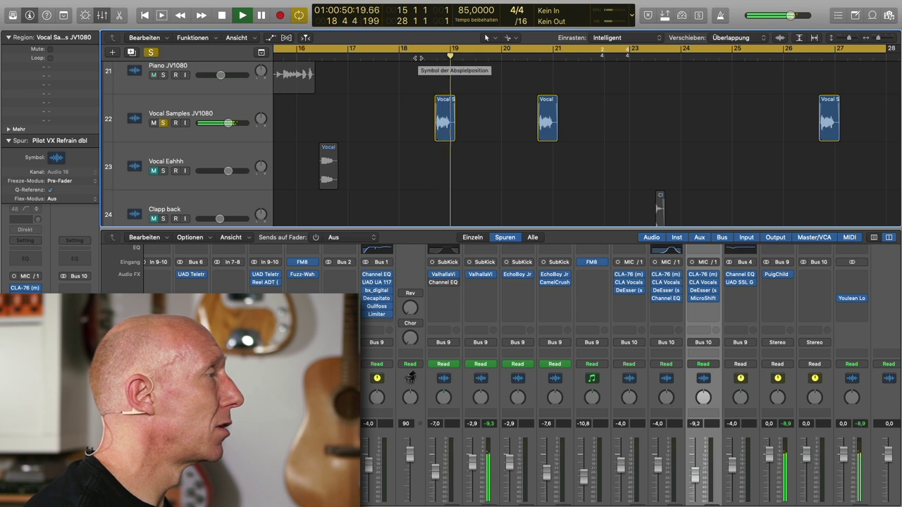
{"action": "key", "text": "space"}
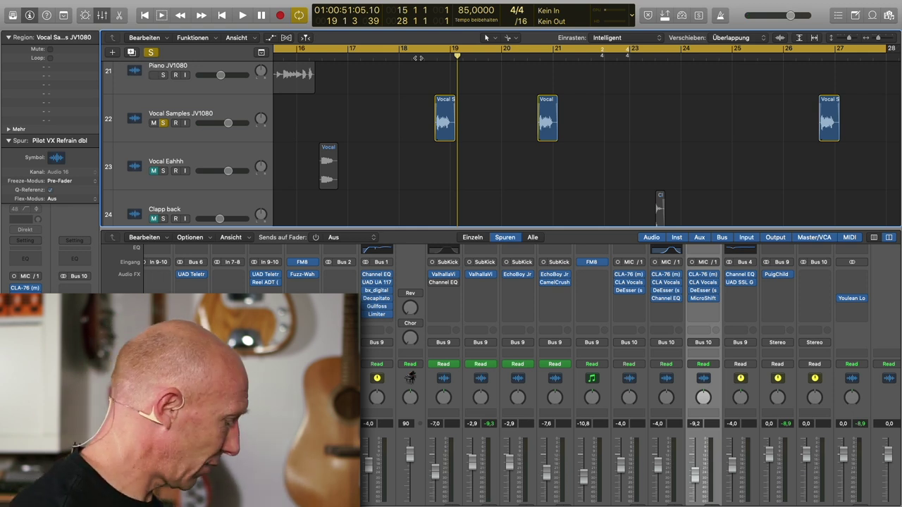
Step: Hide the mixer, then turn off solo and mute on the Vocal Samples JV1080 track
{"action": "key", "text": "x"}
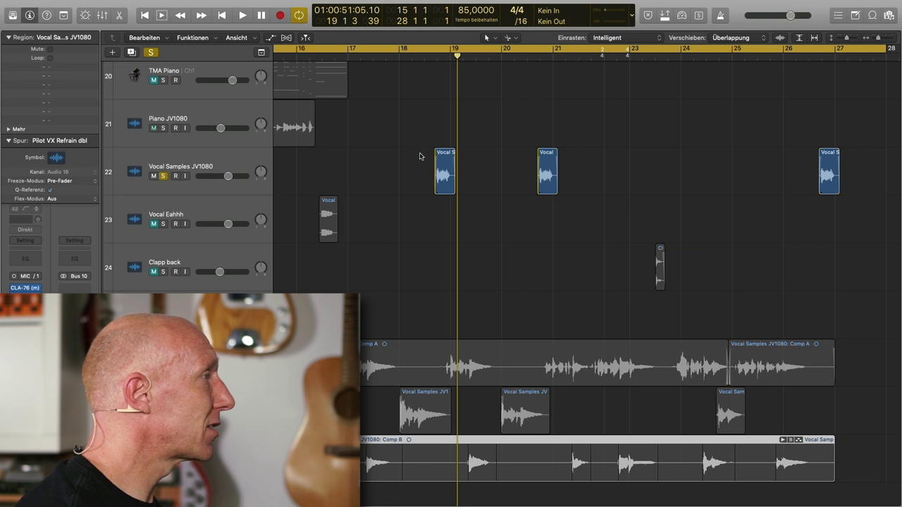
{"action": "left_click", "coordinate": [165, 177]}
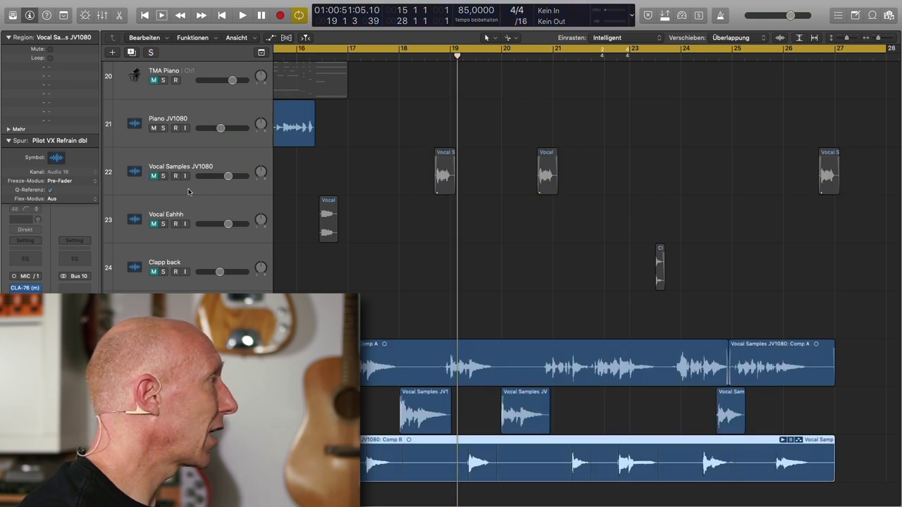
{"action": "left_click", "coordinate": [155, 177]}
Step: Play the arrangement with the vocal samples from shortly before bar 17 to just past bar 21
{"action": "scroll", "coordinate": [348, 174], "scroll_direction": "left", "scroll_amount": 3}
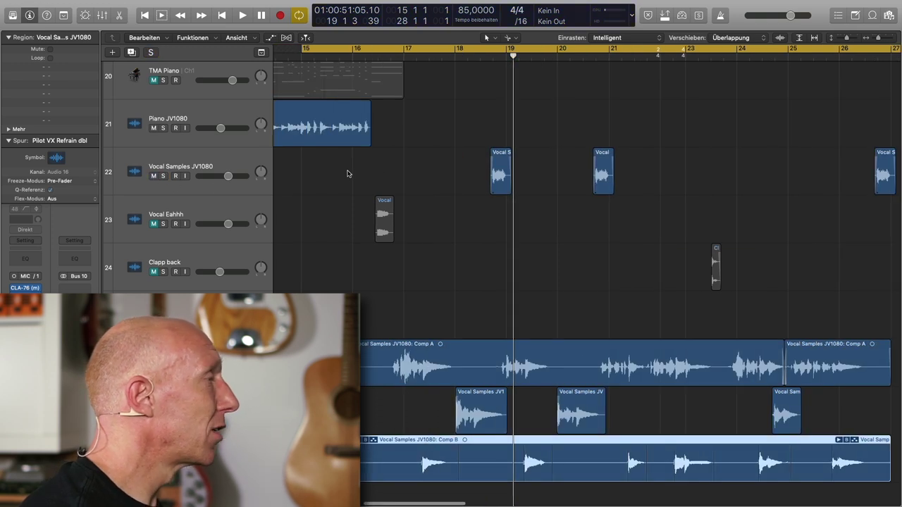
{"action": "double_click", "coordinate": [392, 59]}
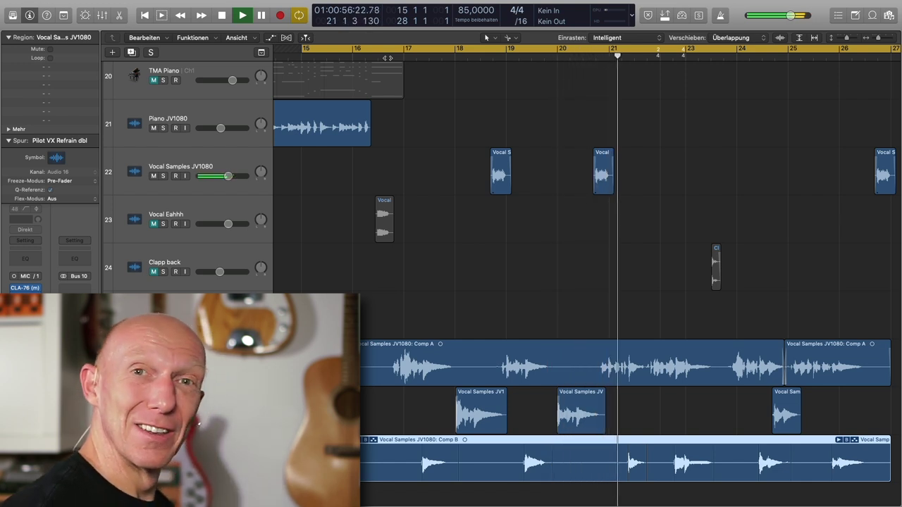
{"action": "key", "text": "space"}
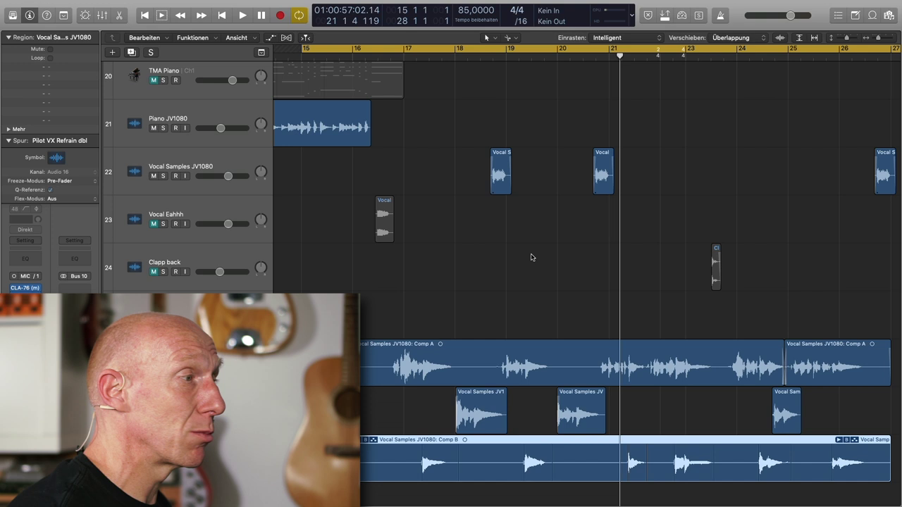
Step: Unmute and solo the Clapp back track and play its clap from shortly after bar 23
{"action": "scroll", "coordinate": [532, 256], "scroll_direction": "right", "scroll_amount": 5}
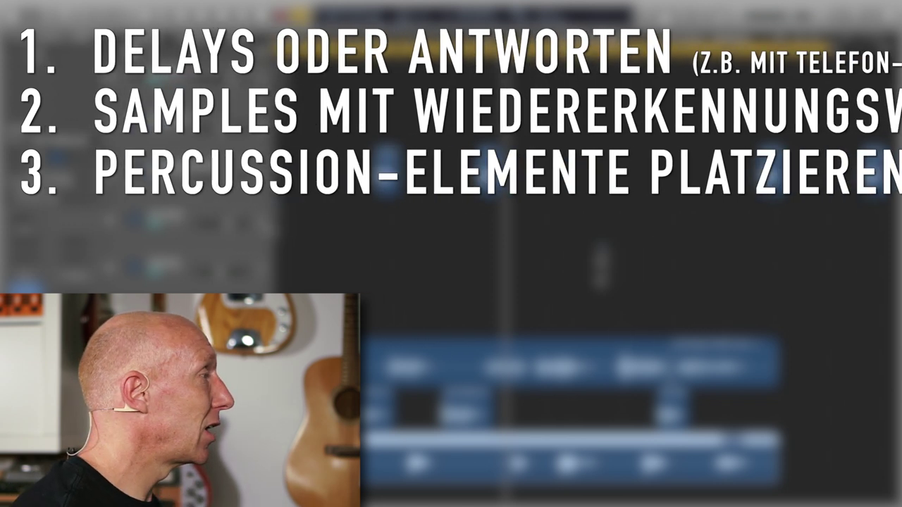
{"action": "left_click", "coordinate": [215, 257]}
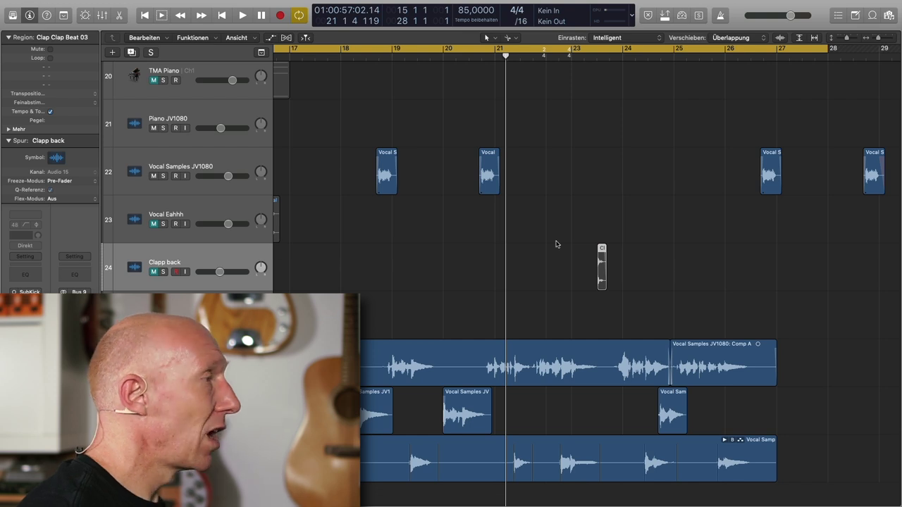
{"action": "left_click", "coordinate": [154, 272]}
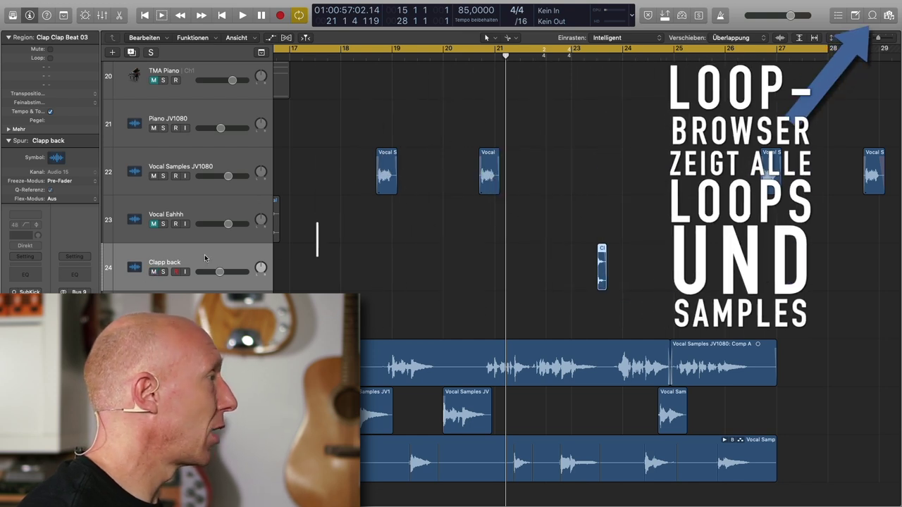
{"action": "left_click", "coordinate": [163, 272]}
{"action": "left_click", "coordinate": [584, 57]}
{"action": "key", "text": "space"}
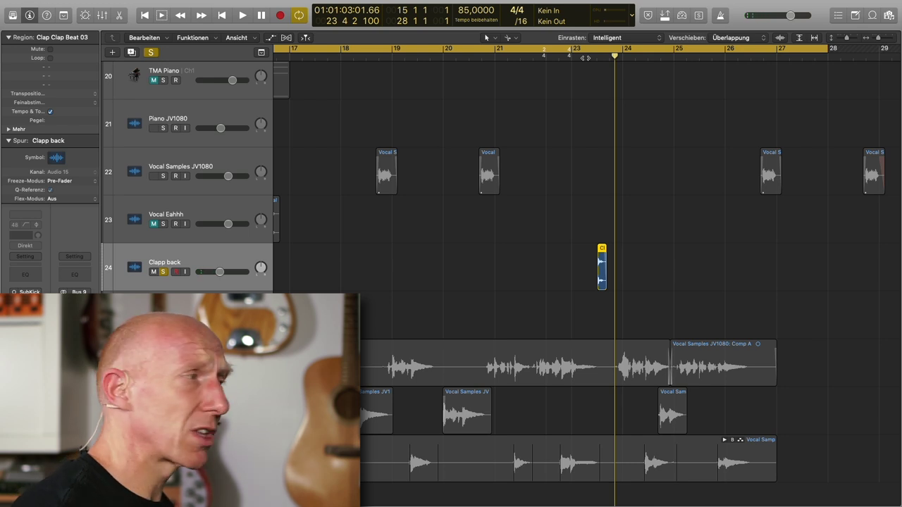
Step: Show the mixer and inspect the EchoBoy Jr. settings on the Clapp back channel, closing the plug-in again
{"action": "key", "text": "x"}
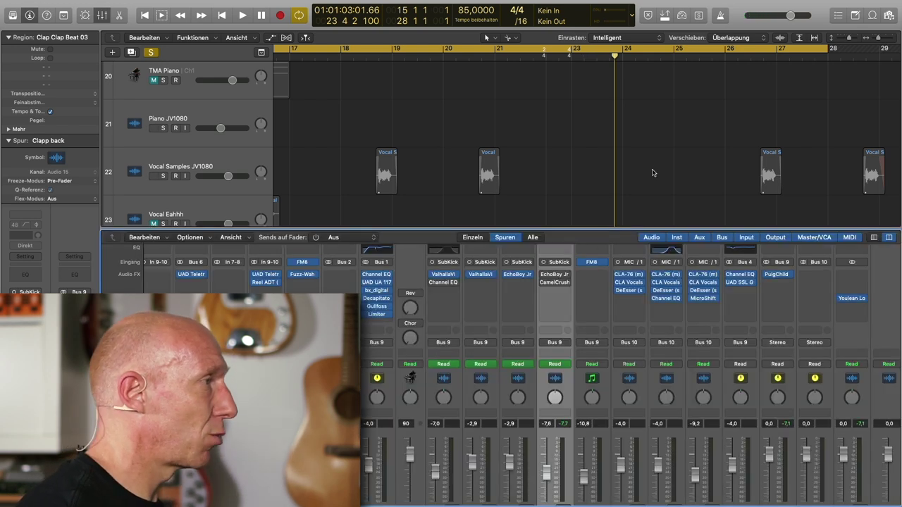
{"action": "mouse_move", "coordinate": [556, 279]}
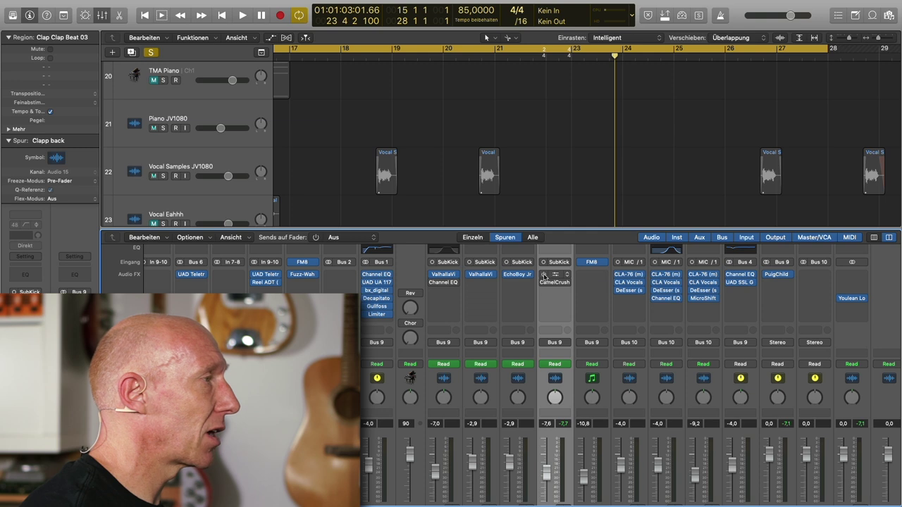
{"action": "left_click", "coordinate": [555, 275]}
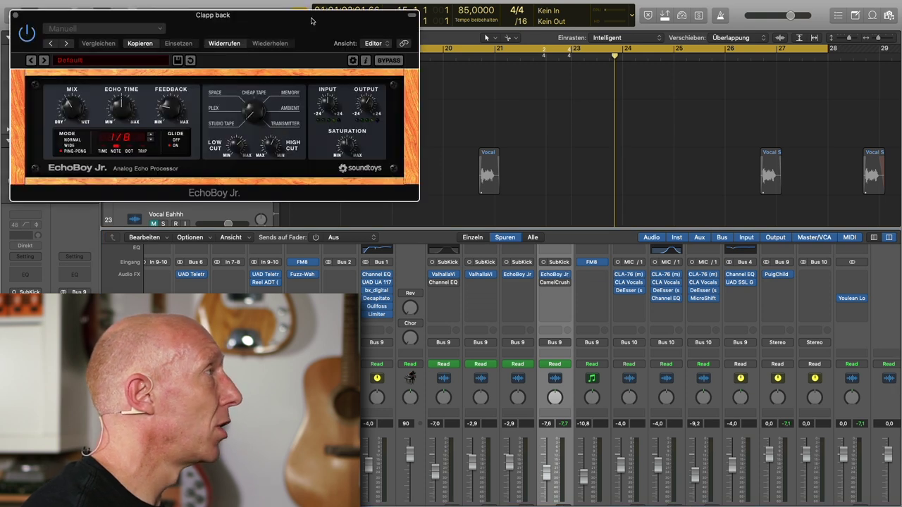
{"action": "left_click_drag", "start_coordinate": [310, 20], "coordinate": [734, 30]}
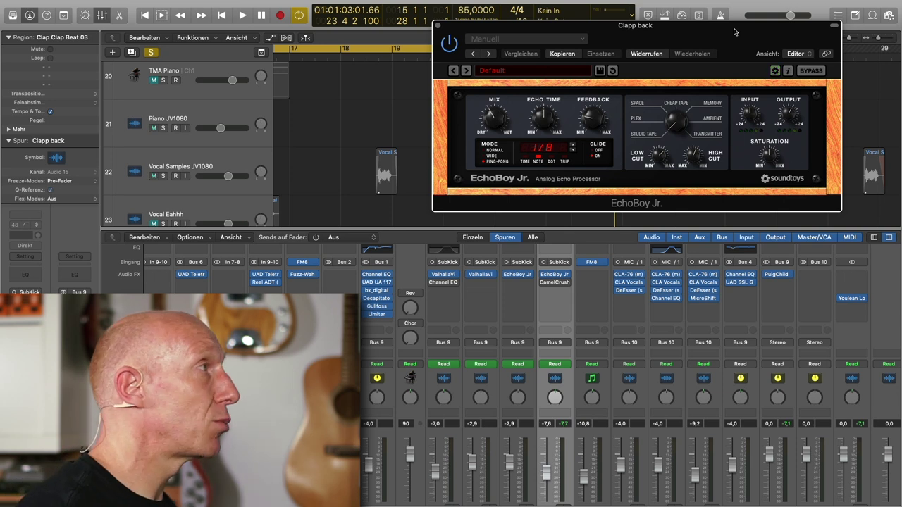
{"action": "left_click", "coordinate": [437, 26]}
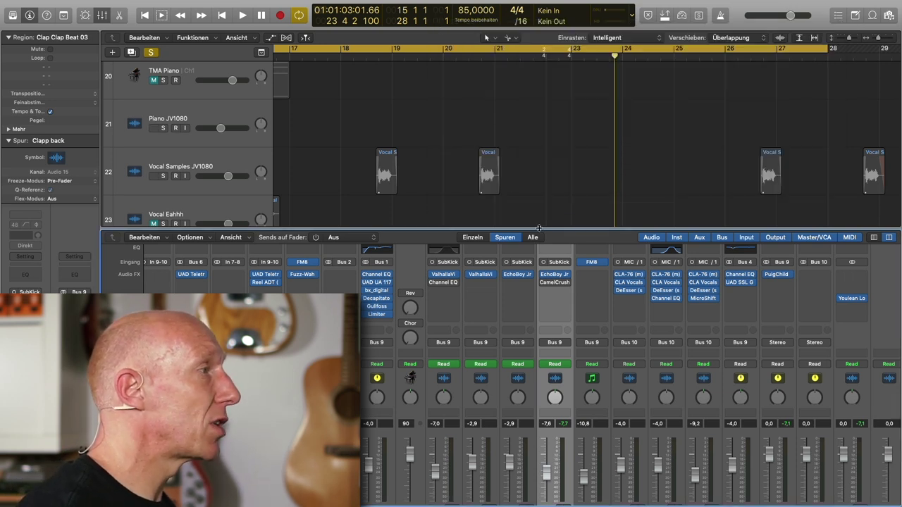
Step: Inspect the CamelCrusher settings on the Clapp back channel and close the plug-in again
{"action": "left_click", "coordinate": [553, 284]}
{"action": "left_click", "coordinate": [548, 193]}
{"action": "left_click_drag", "start_coordinate": [92, 14], "coordinate": [687, 25]}
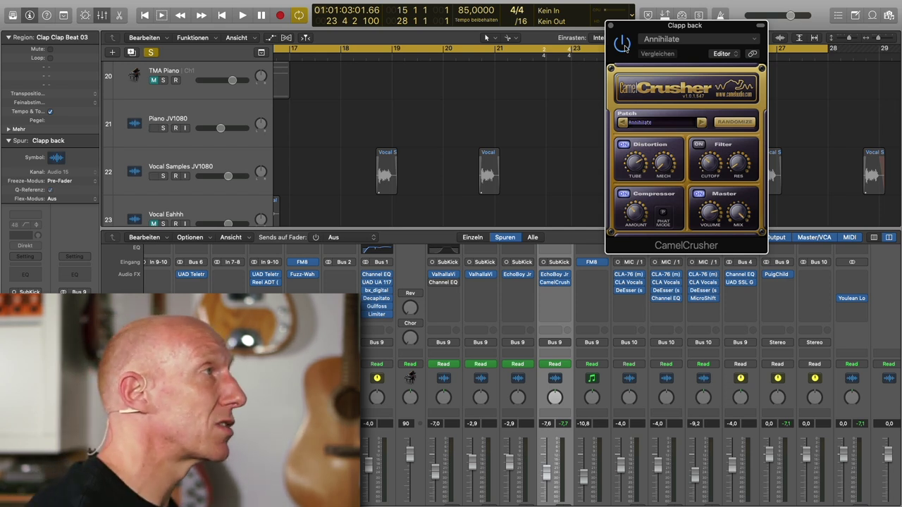
{"action": "left_click", "coordinate": [610, 26]}
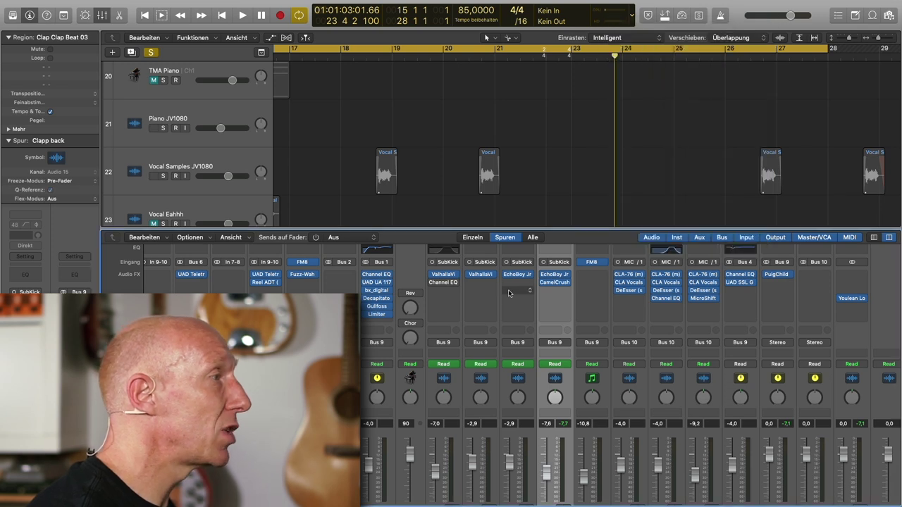
{"action": "mouse_move", "coordinate": [557, 286]}
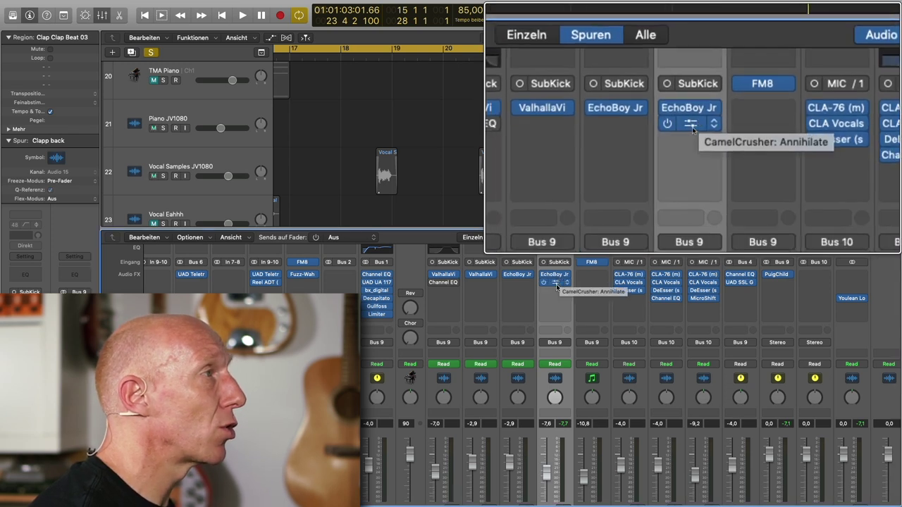
Step: Play the soloed clap with its effects again from shortly after bar 23
{"action": "scroll", "coordinate": [556, 285], "scroll_direction": "down", "scroll_amount": 1}
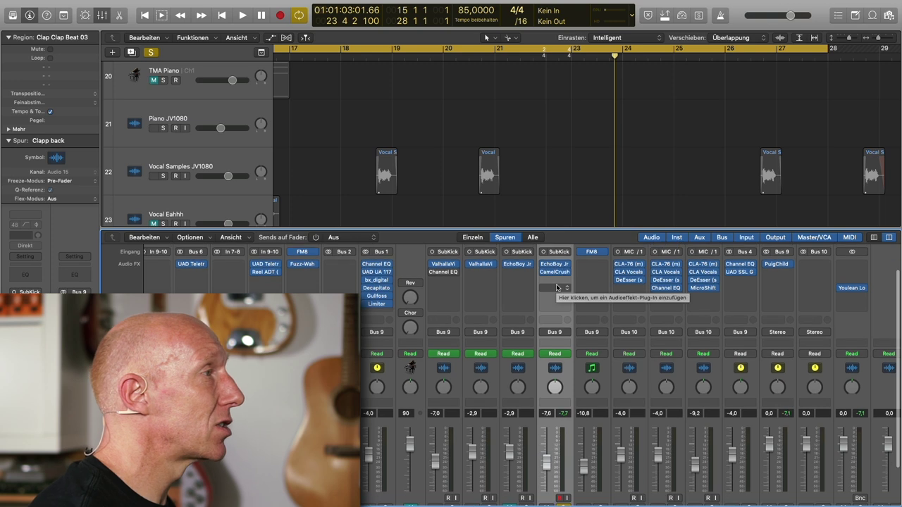
{"action": "scroll", "coordinate": [615, 153], "scroll_direction": "down", "scroll_amount": 1}
{"action": "scroll", "coordinate": [614, 154], "scroll_direction": "down", "scroll_amount": 4}
{"action": "double_click", "coordinate": [583, 58]}
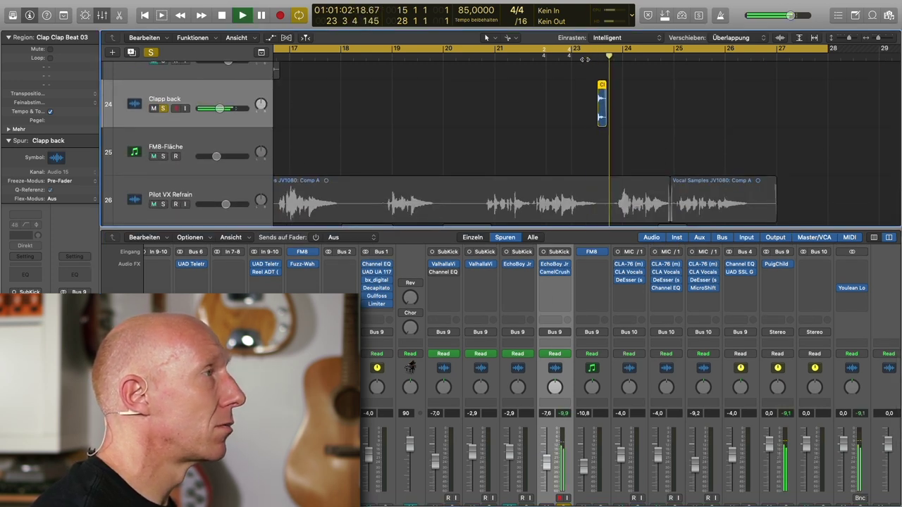
{"action": "key", "text": "space"}
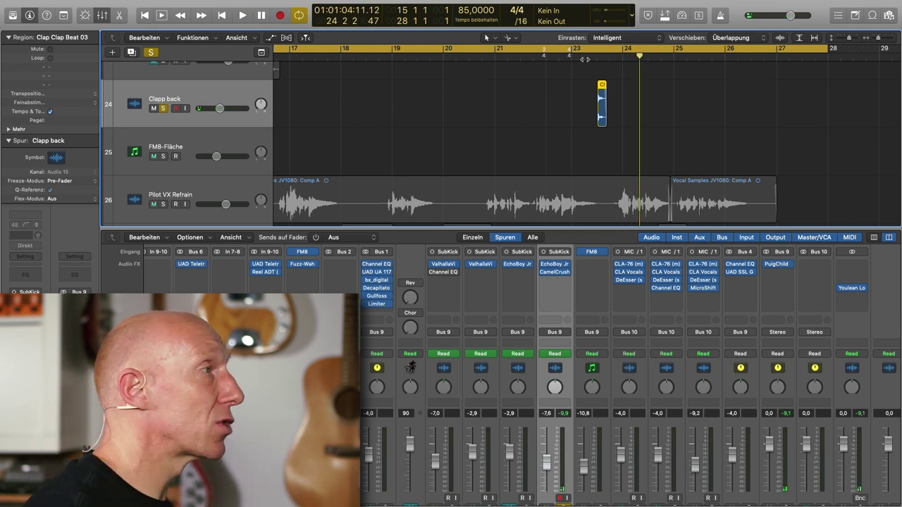
Step: Turn off the Clapp back solo and play the clap in the full mix from just before bar 22
{"action": "left_click", "coordinate": [163, 108]}
{"action": "double_click", "coordinate": [543, 56]}
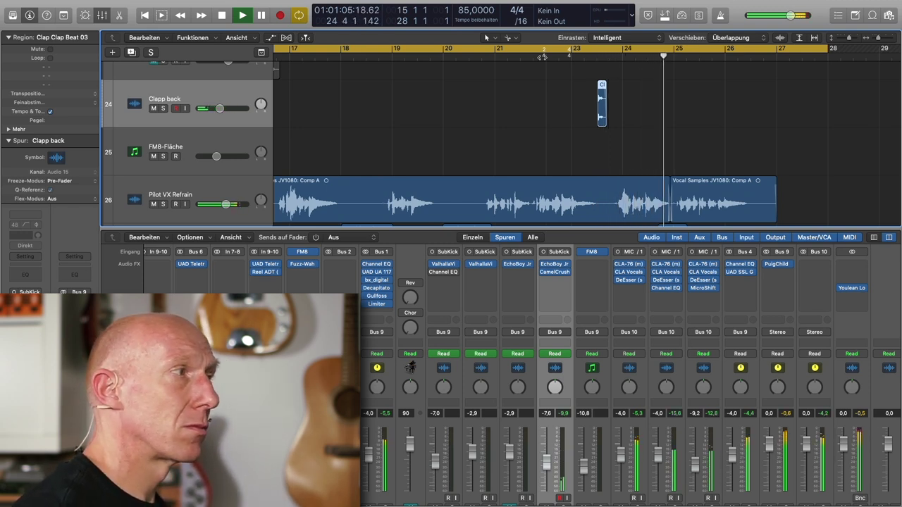
{"action": "key", "text": "space"}
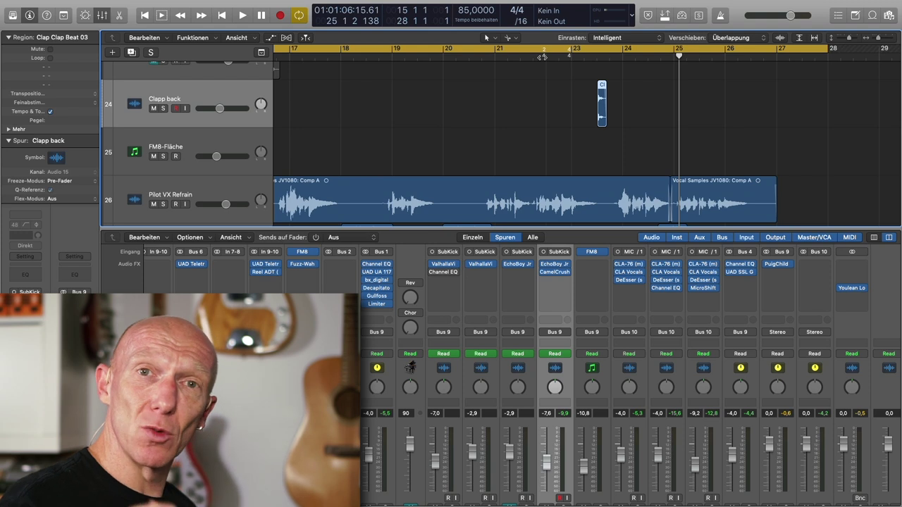
Step: Hide the mixer, solo the Piano JV1080 track and play its ending from shortly after bar 14
{"action": "key", "text": "x"}
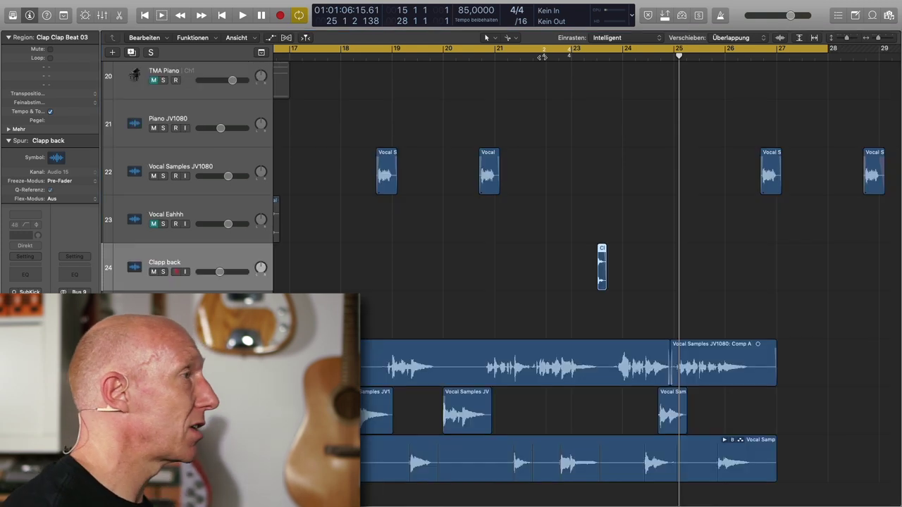
{"action": "scroll", "coordinate": [585, 54], "scroll_direction": "left", "scroll_amount": 10}
{"action": "scroll", "coordinate": [547, 74], "scroll_direction": "right", "scroll_amount": 3}
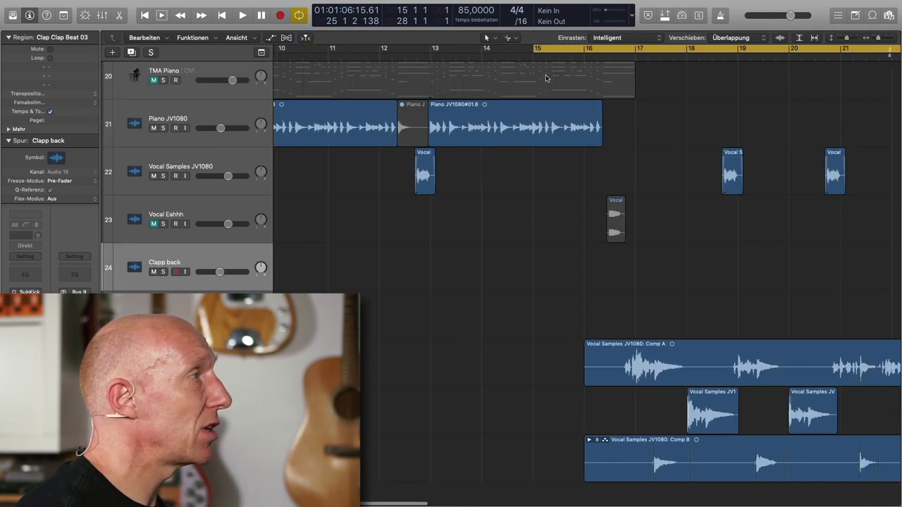
{"action": "left_click", "coordinate": [229, 110]}
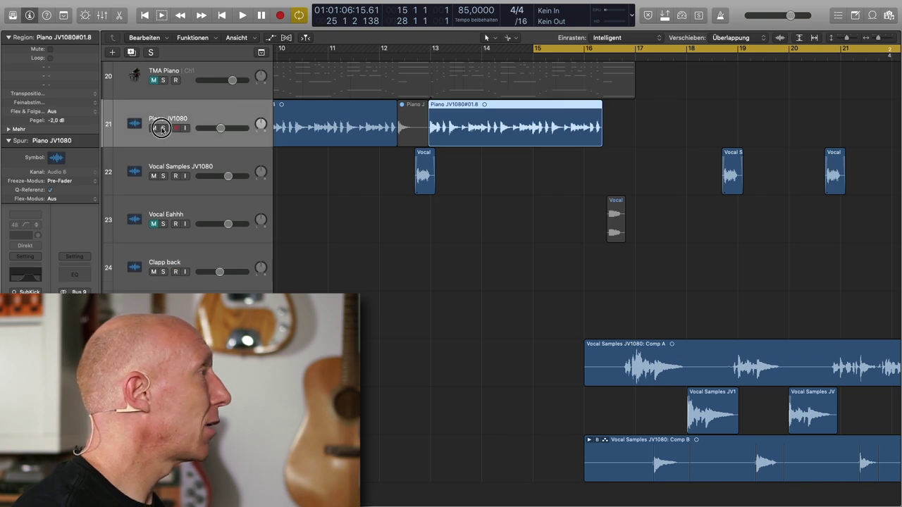
{"action": "left_click", "coordinate": [162, 127]}
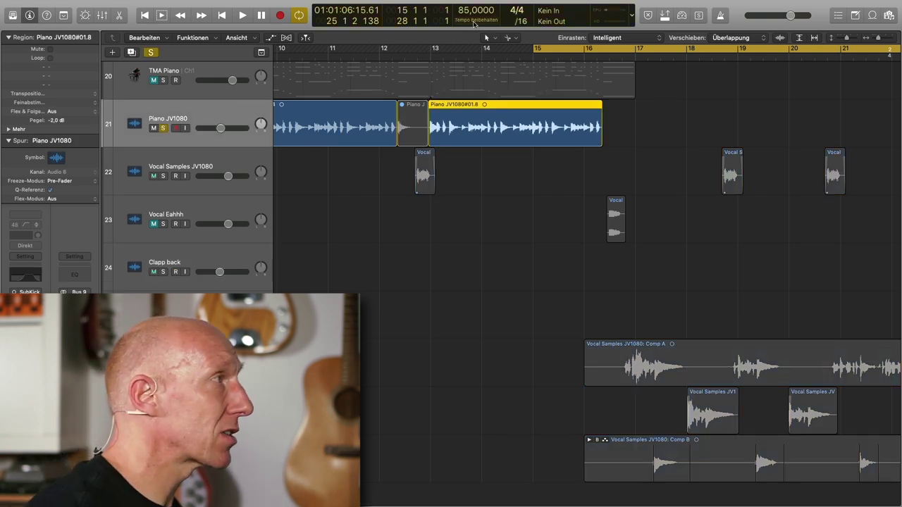
{"action": "double_click", "coordinate": [492, 58]}
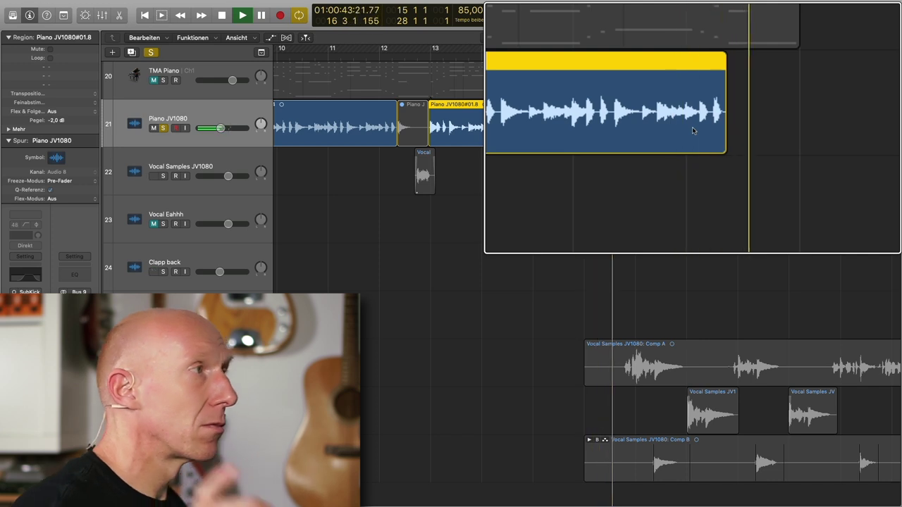
{"action": "key", "text": "space"}
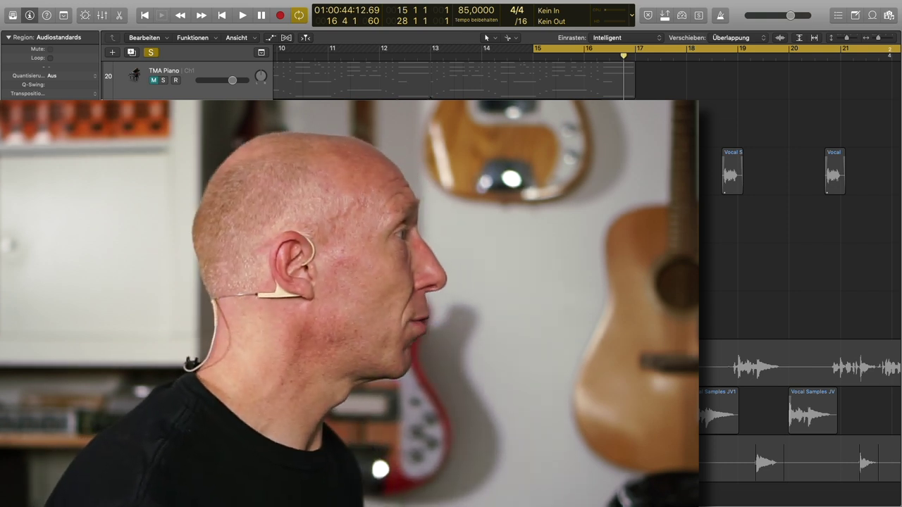
Step: With the Piano JV1080 solo cleared and the Vocal Eahhh track unmuted, play the full mix from bar 15
{"action": "key", "text": "super+a"}
{"action": "key", "text": "z"}
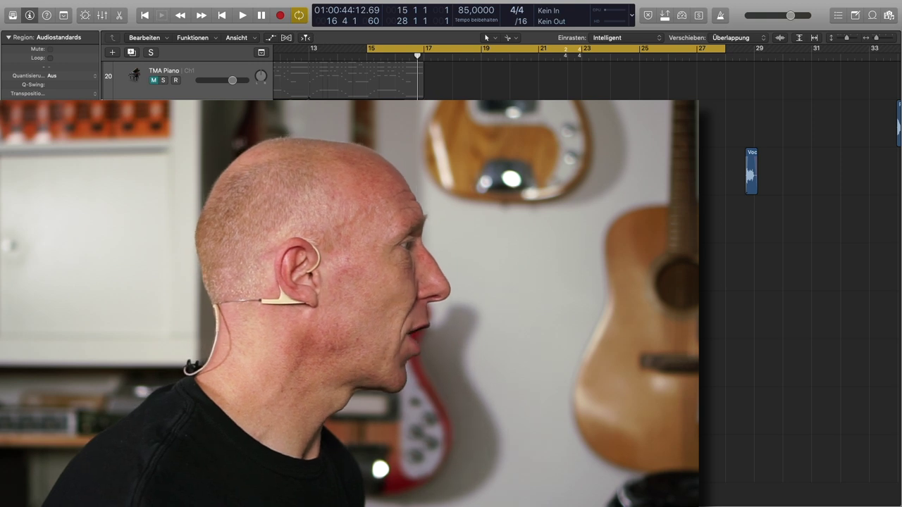
{"action": "key", "text": "Return"}
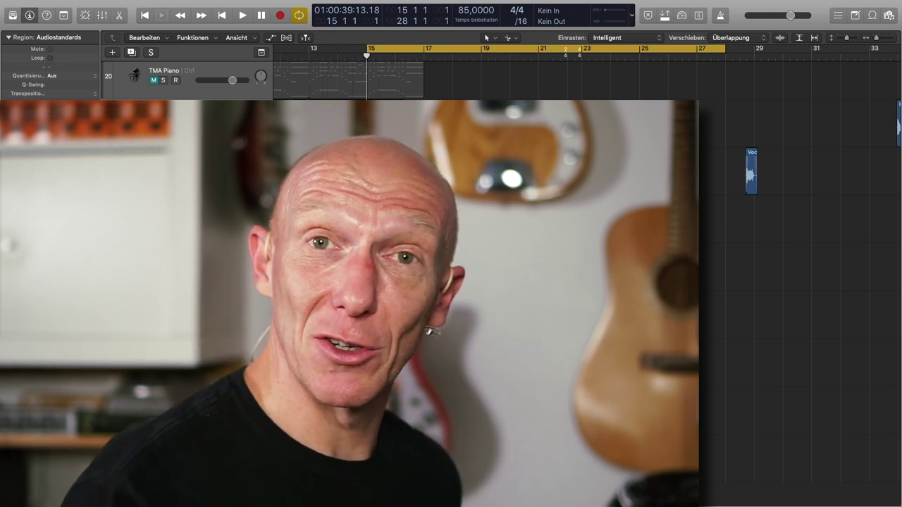
{"action": "key", "text": "space"}
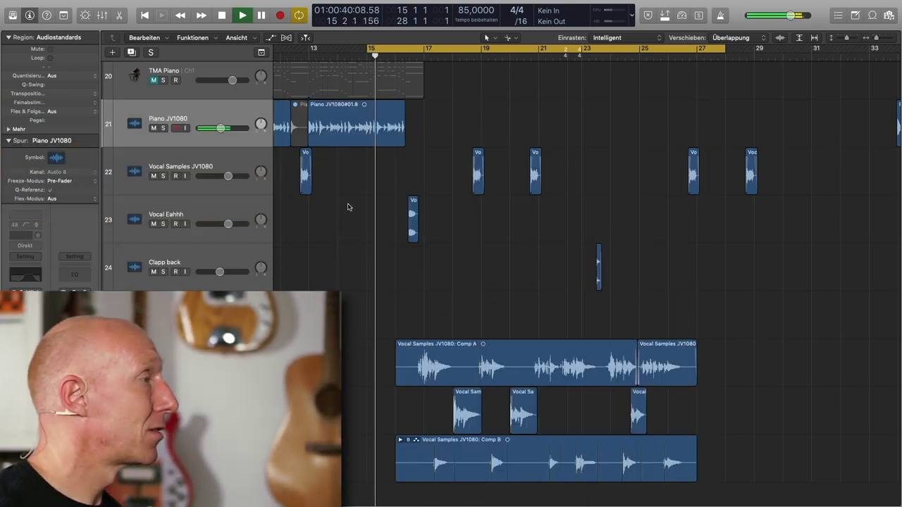